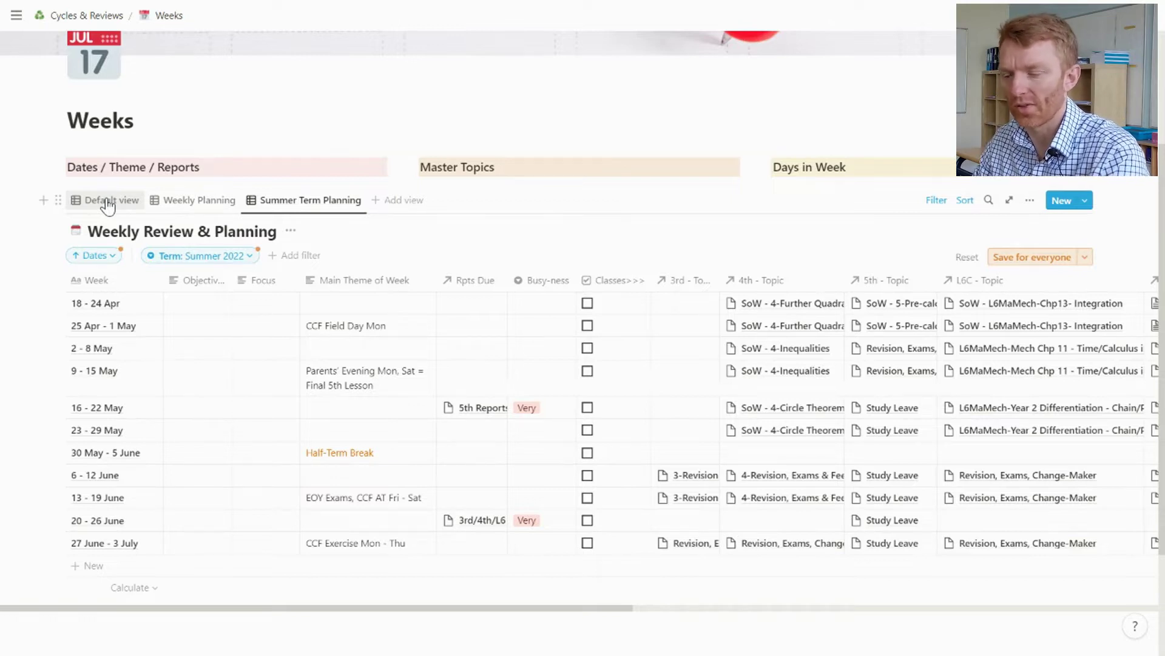
Step: Switch to the Weekly Planning view and scroll through the weeks of every term
{"action": "left_click", "coordinate": [187, 207]}
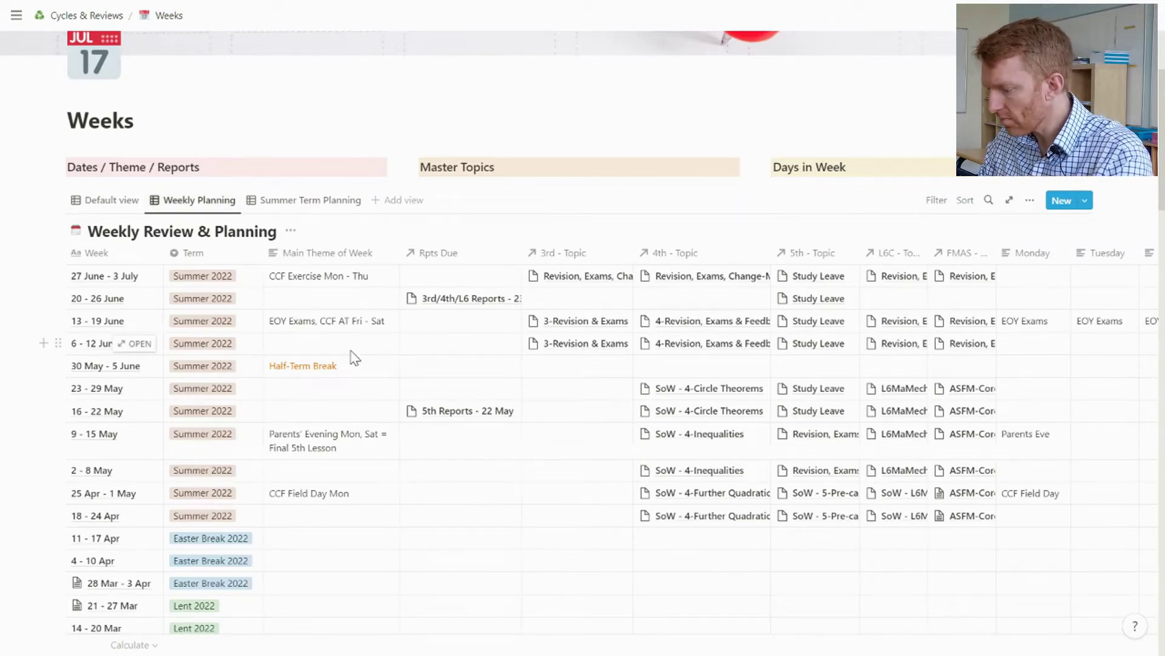
{"action": "scroll", "coordinate": [351, 354], "scroll_direction": "down", "scroll_amount": 3}
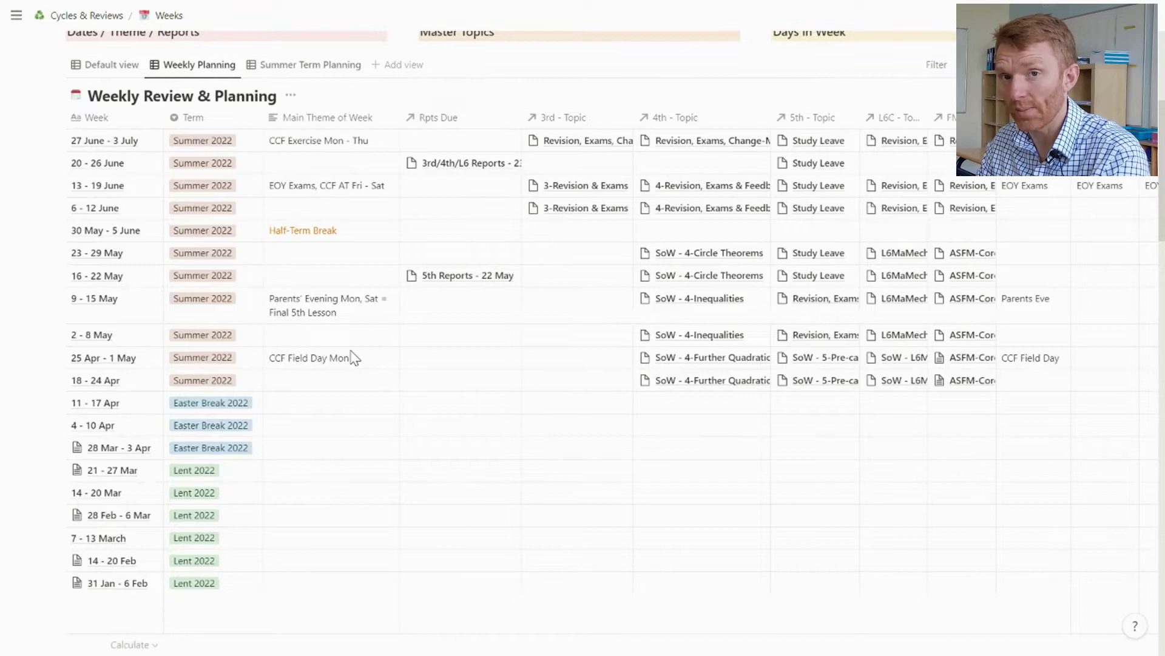
{"action": "scroll", "coordinate": [354, 358], "scroll_direction": "up", "scroll_amount": 3}
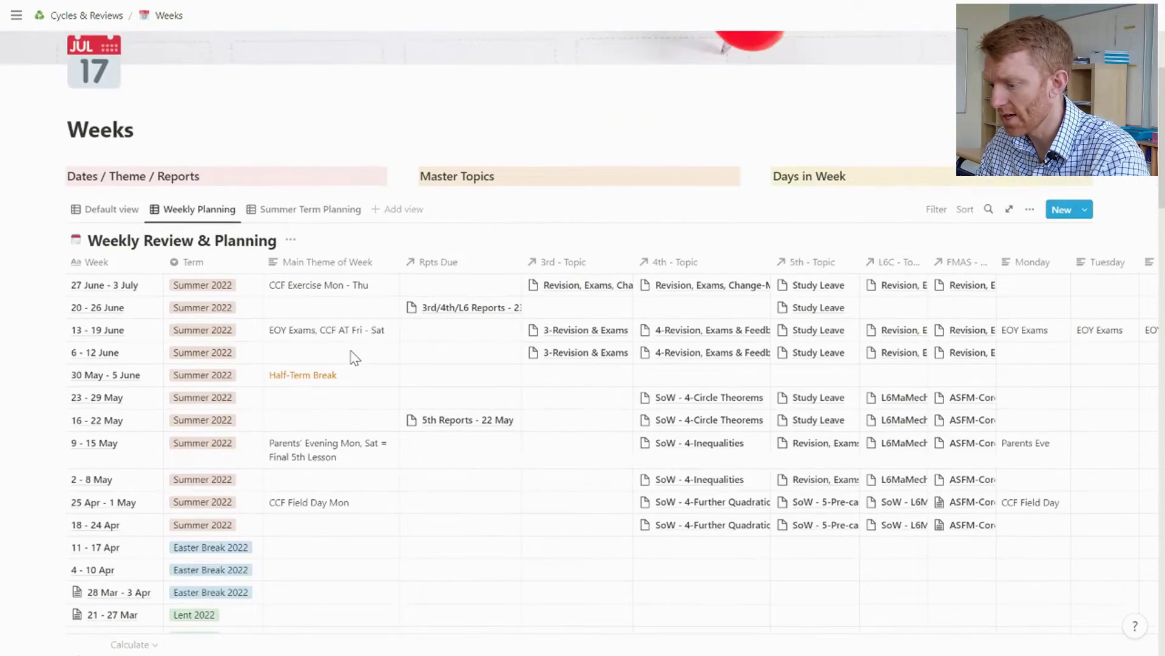
Step: Go back to the Summer Term Planning view listing the Summer 2022 weeks
{"action": "left_click", "coordinate": [305, 209]}
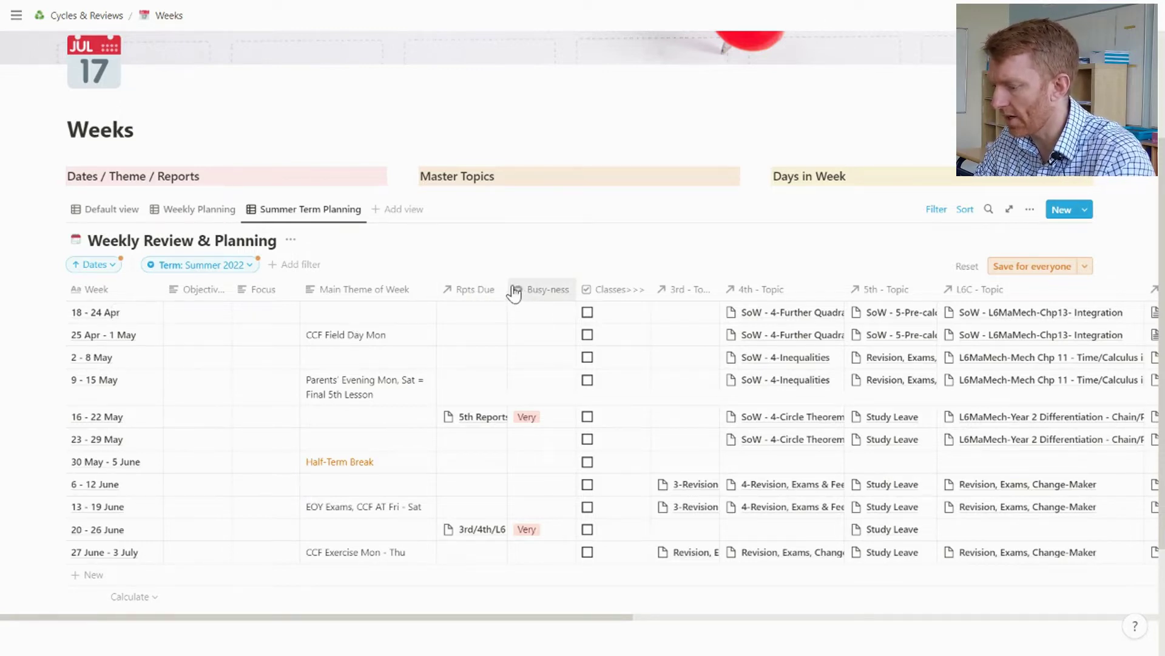
Step: Widen the Rpts Due column so names like '5th Reports - 22 May' read fully
{"action": "left_click_drag", "start_coordinate": [507, 286], "coordinate": [565, 290]}
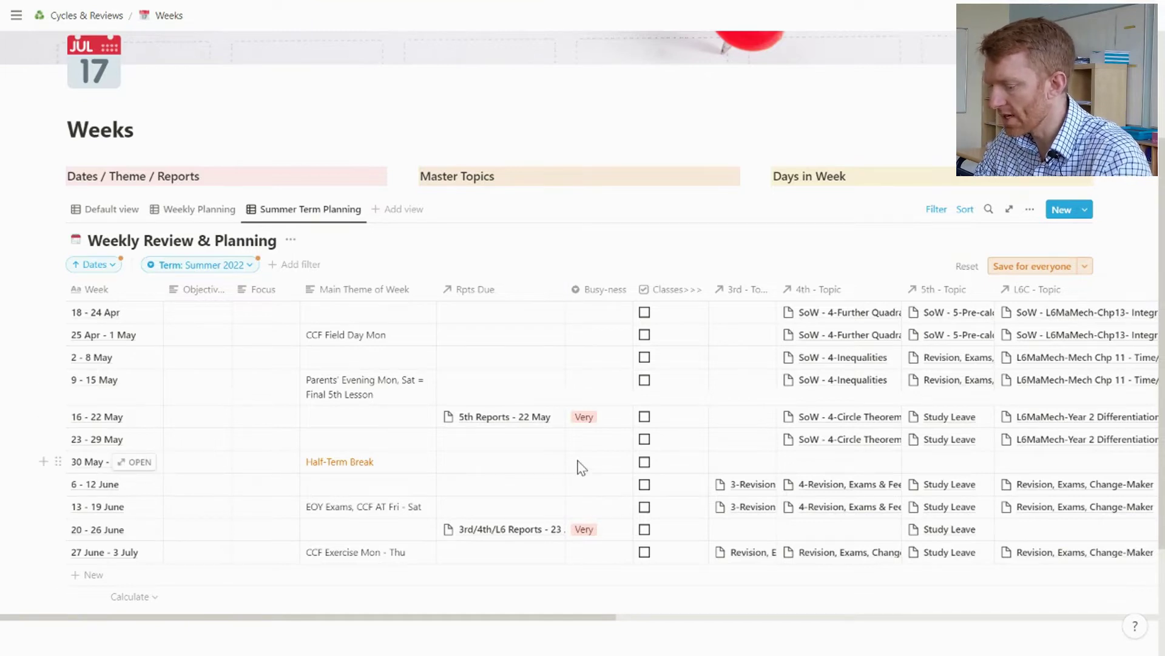
Step: Create a green 'Not' Busy-ness option and apply it to the 13–19 June week
{"action": "left_click", "coordinate": [590, 507]}
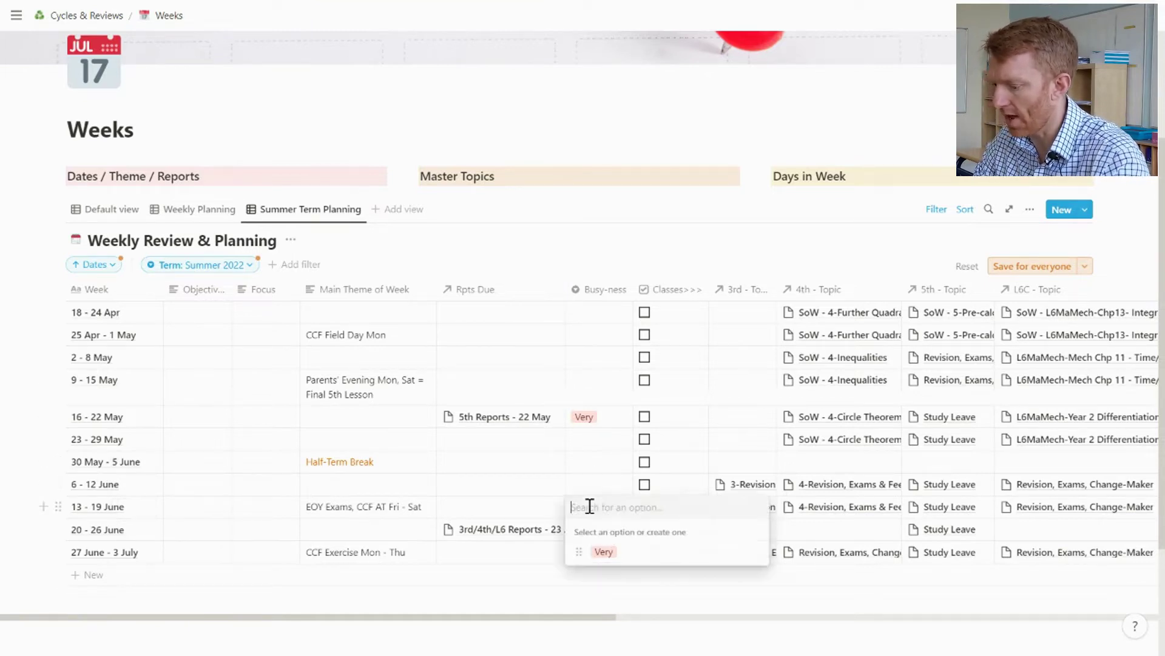
{"action": "type", "text": "Not"}
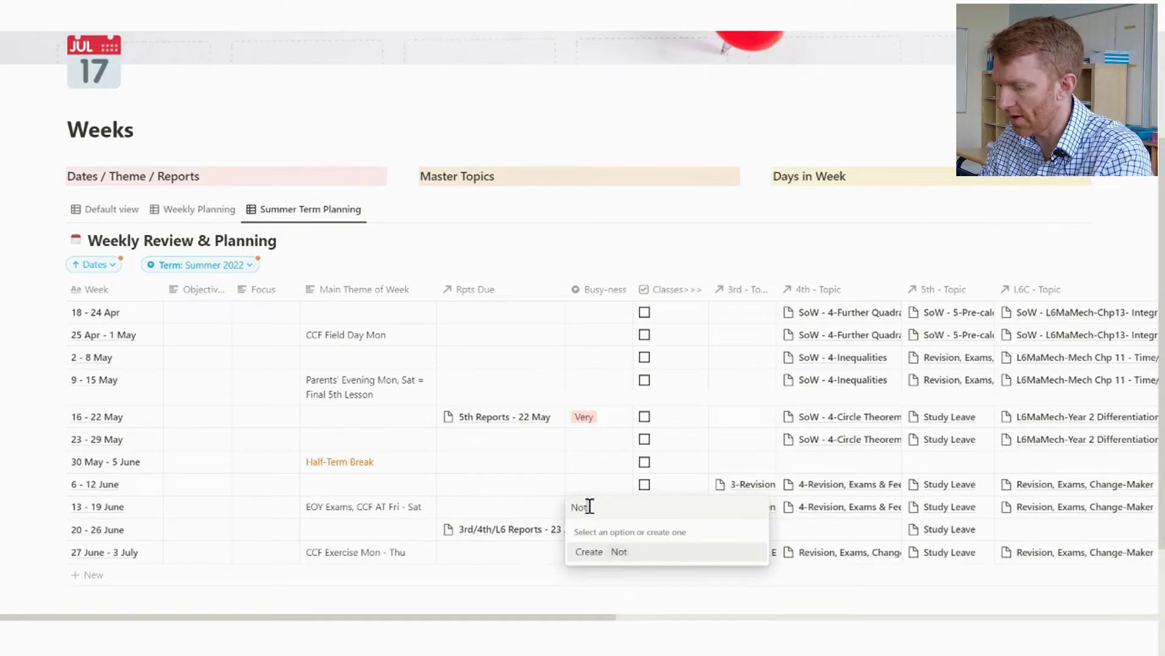
{"action": "key", "text": "Return"}
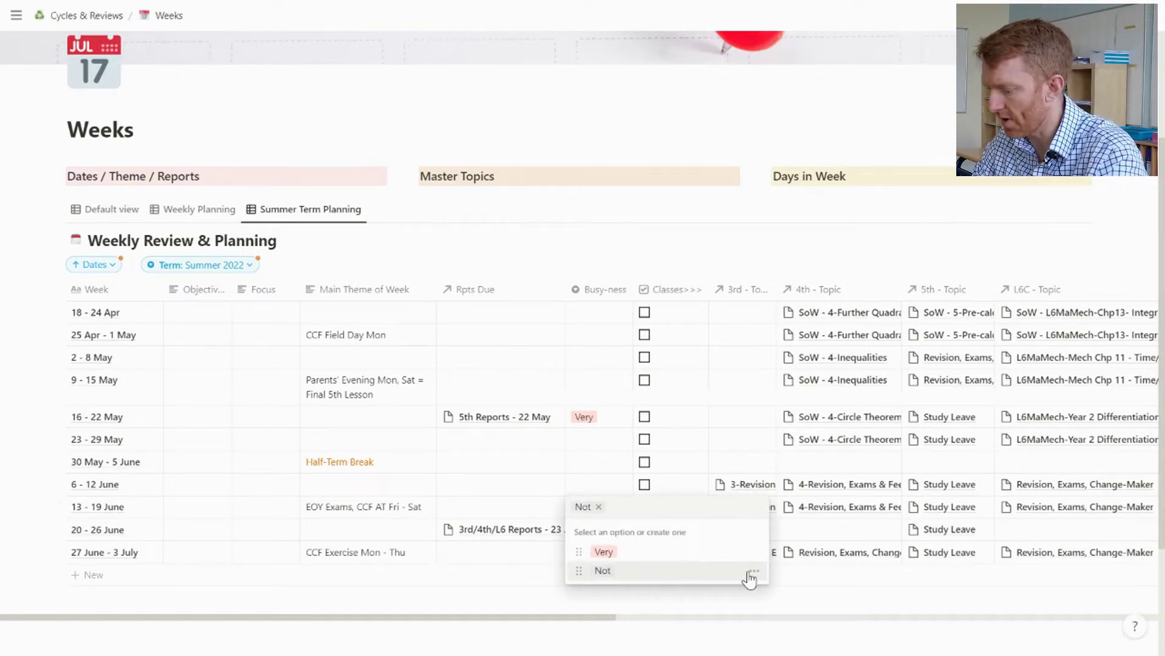
{"action": "left_click", "coordinate": [754, 571]}
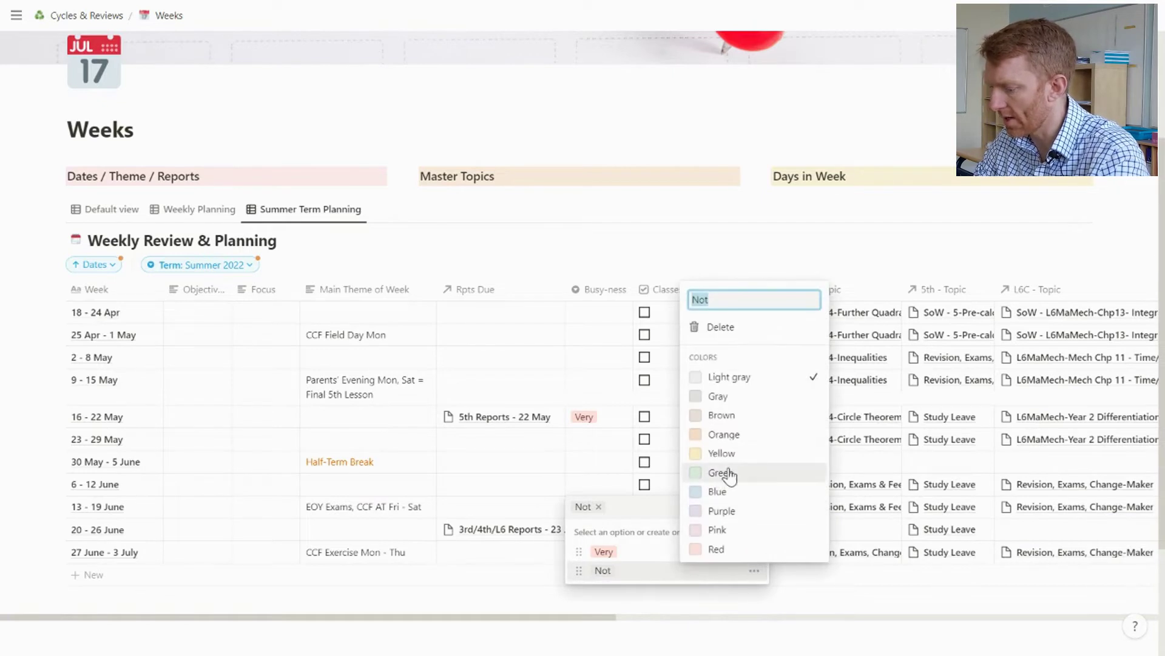
{"action": "left_click", "coordinate": [726, 474]}
{"action": "key", "text": "Escape"}
{"action": "key", "text": "Escape"}
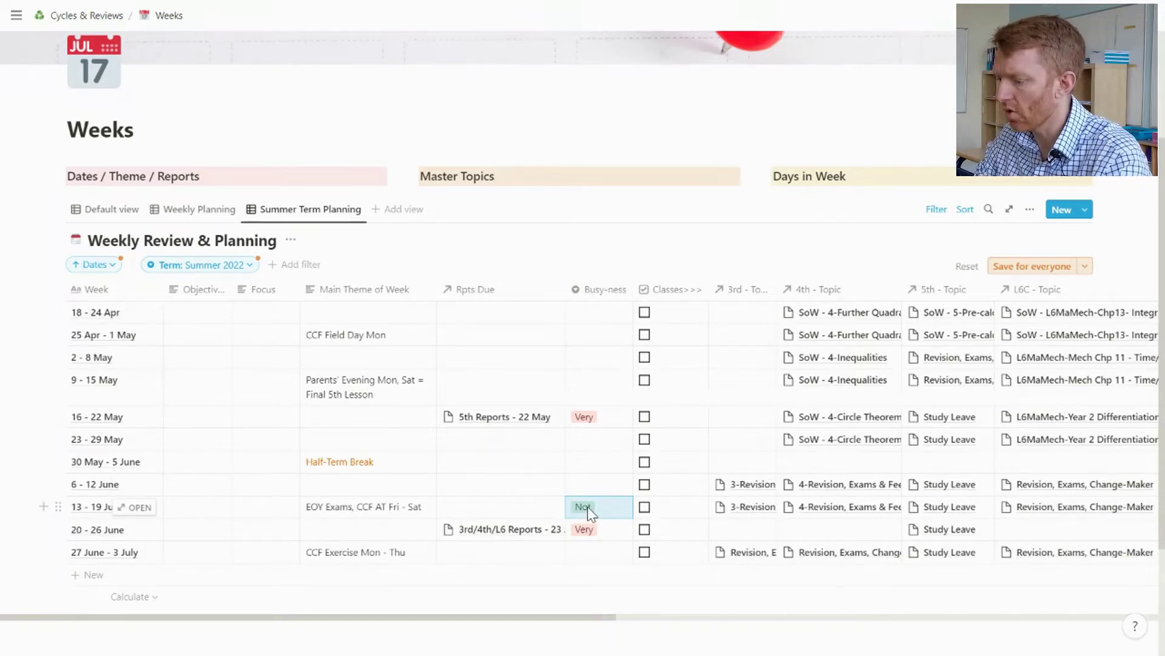
Step: Rate 18–24 Apr as a new 'Average' option and order options Not, Average, Very
{"action": "left_click", "coordinate": [588, 313]}
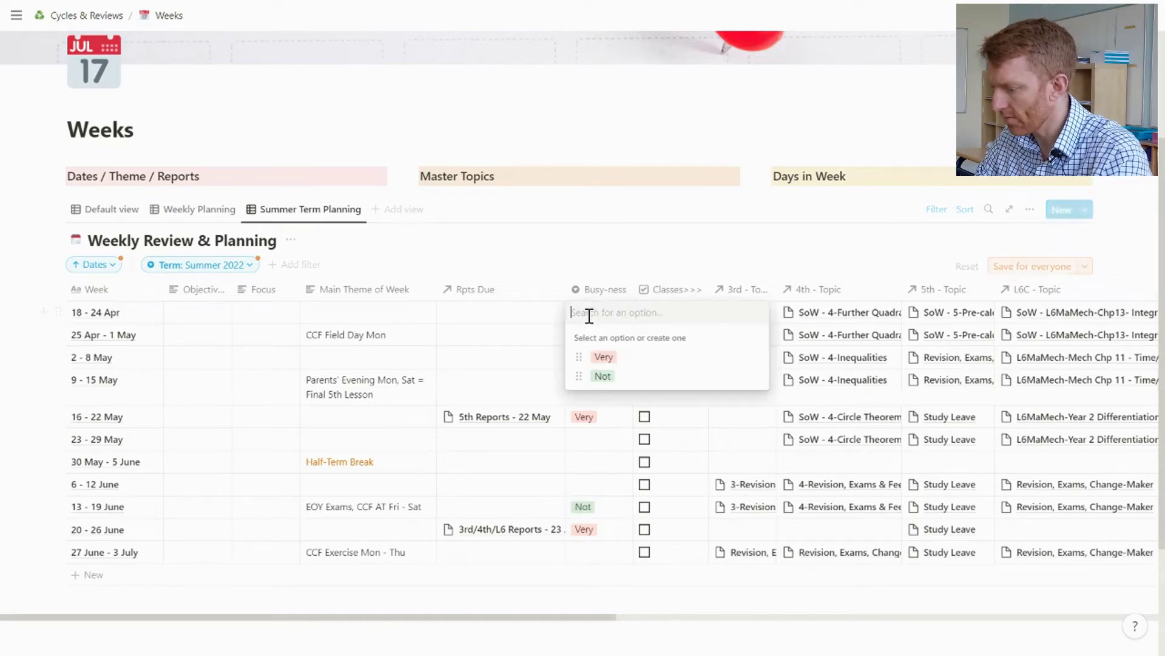
{"action": "type", "text": "Average"}
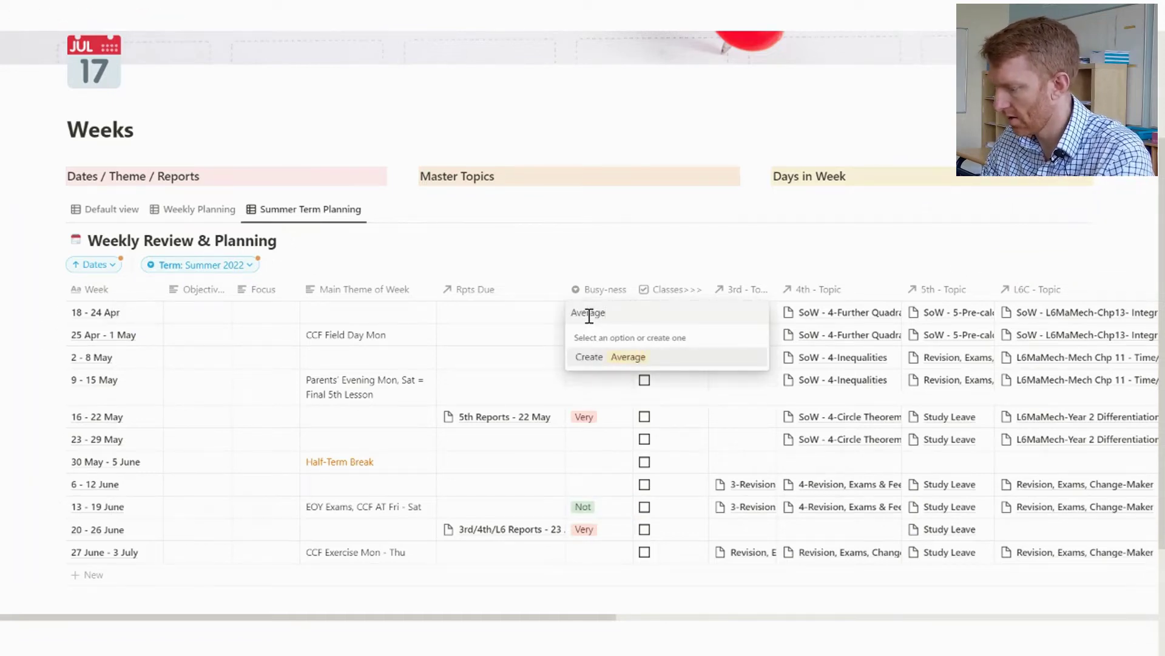
{"action": "key", "text": "Return"}
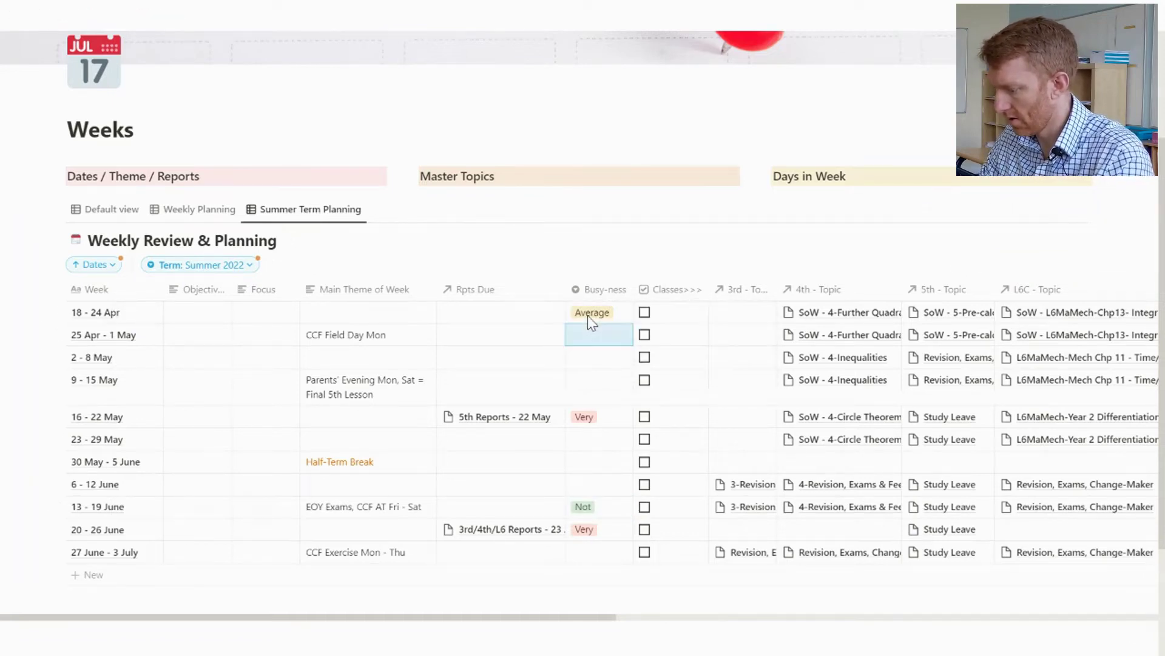
{"action": "left_click", "coordinate": [613, 383]}
{"action": "key", "text": "Escape"}
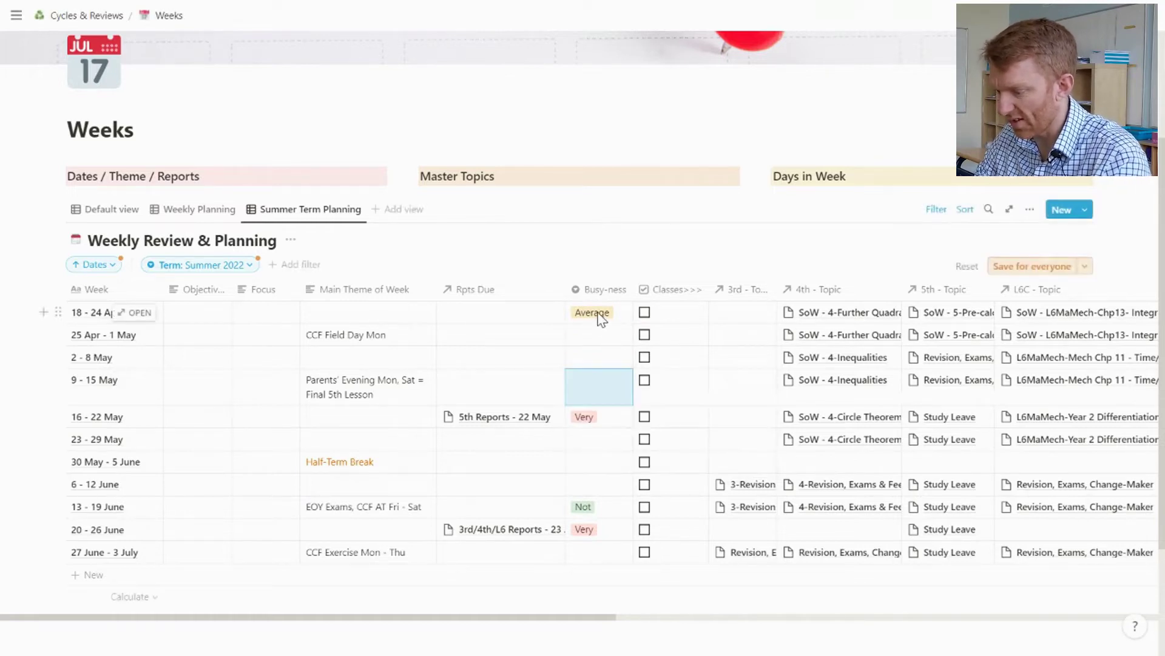
{"action": "left_click", "coordinate": [599, 315]}
{"action": "left_click_drag", "start_coordinate": [576, 376], "coordinate": [578, 344]}
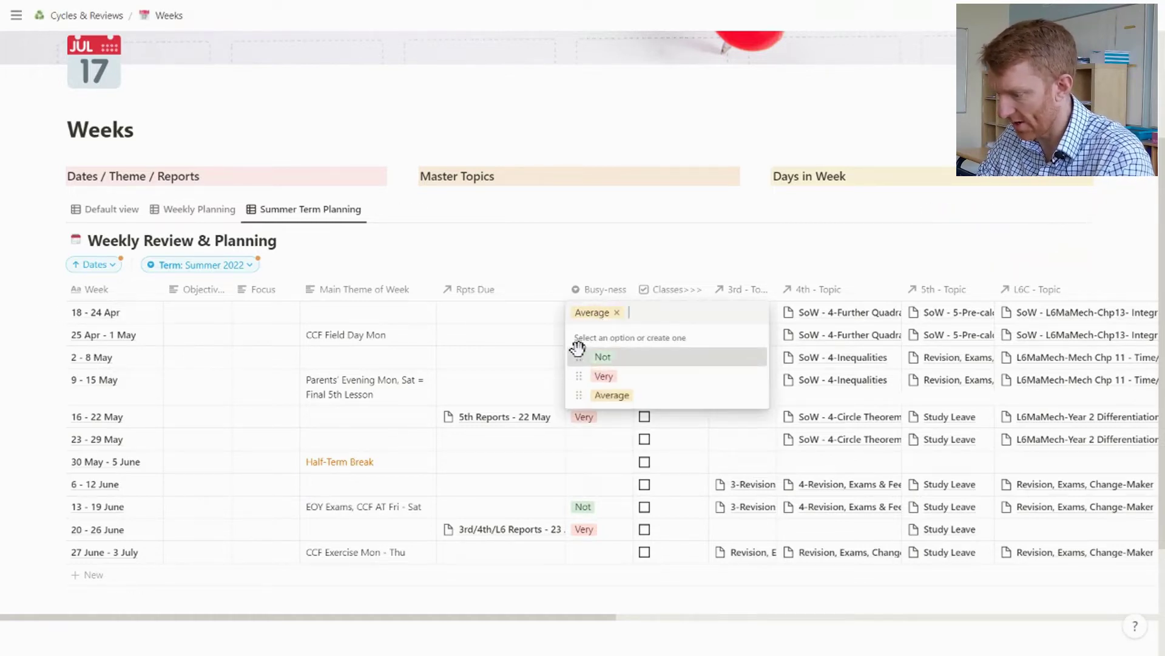
{"action": "left_click_drag", "start_coordinate": [578, 395], "coordinate": [579, 380]}
{"action": "left_click", "coordinate": [536, 382]}
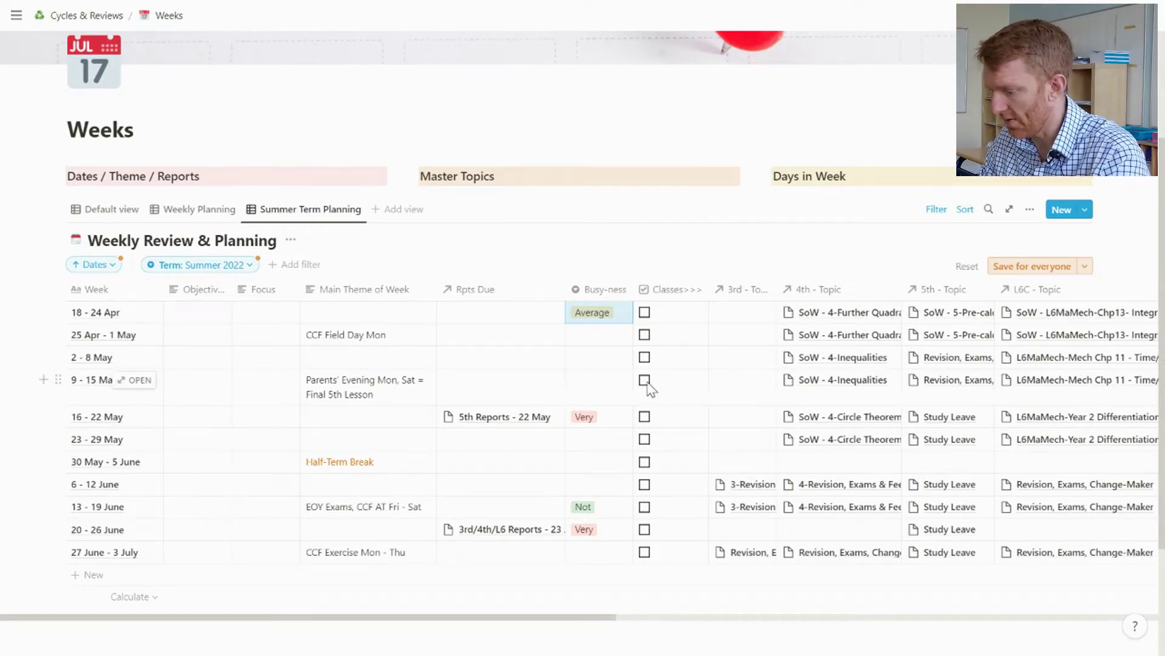
Step: Paste Very into the 27 June–3 July week and Not into the 30 May half-term week
{"action": "left_click", "coordinate": [614, 523]}
{"action": "key", "text": "Escape"}
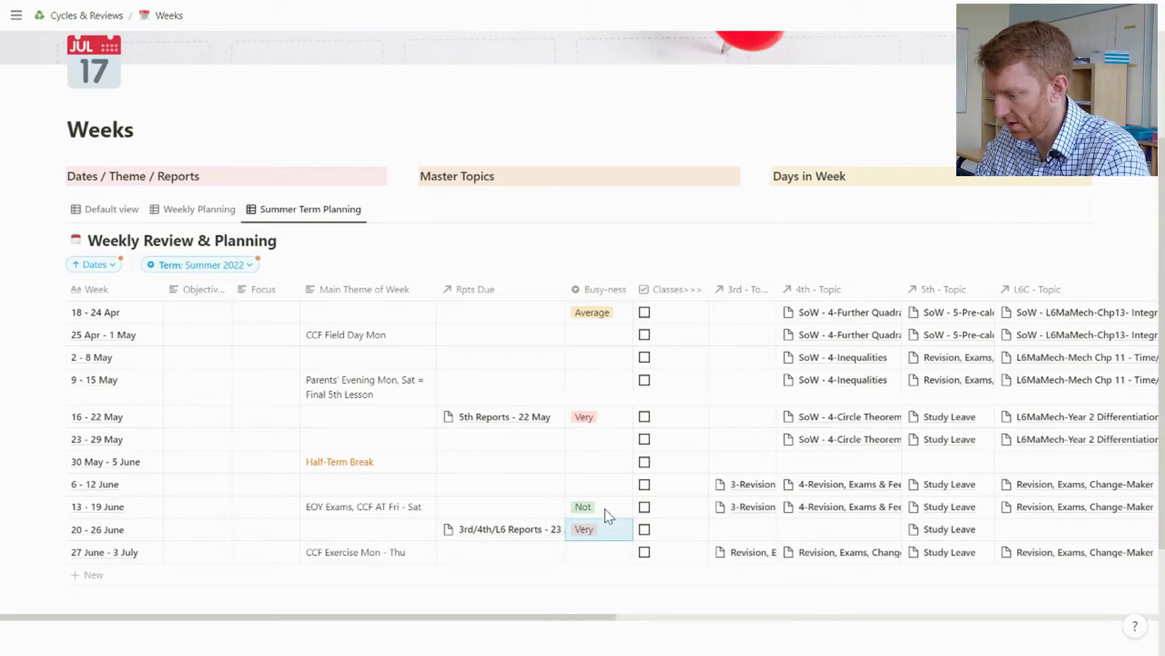
{"action": "left_click", "coordinate": [609, 515]}
{"action": "key", "text": "Escape"}
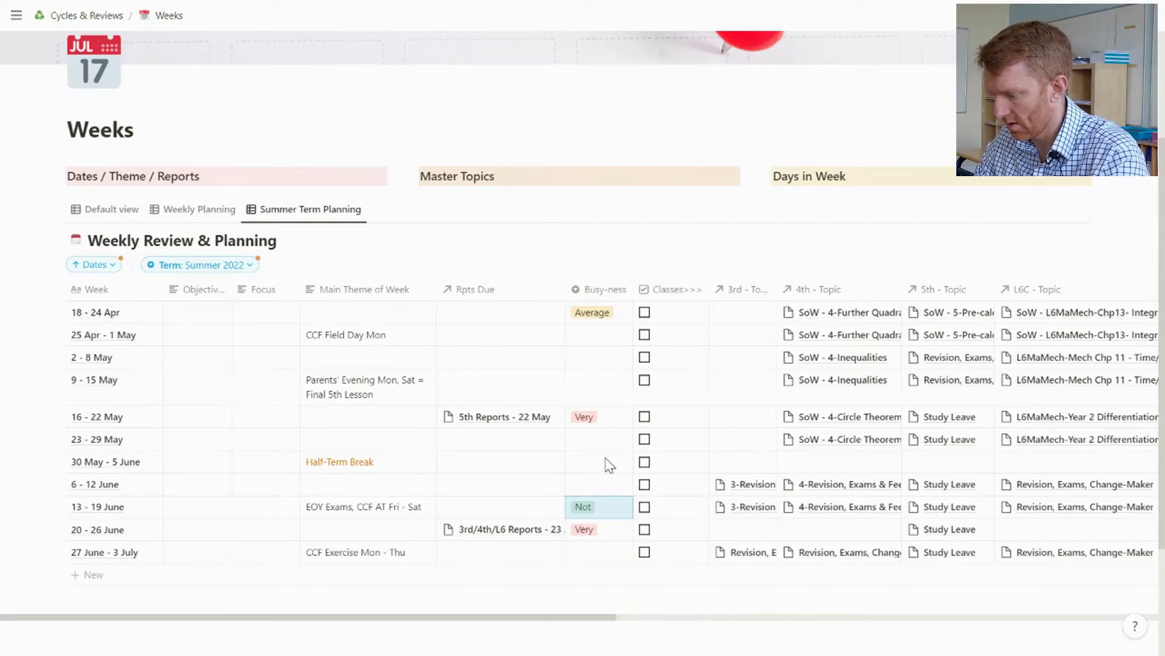
{"action": "key", "text": "Down"}
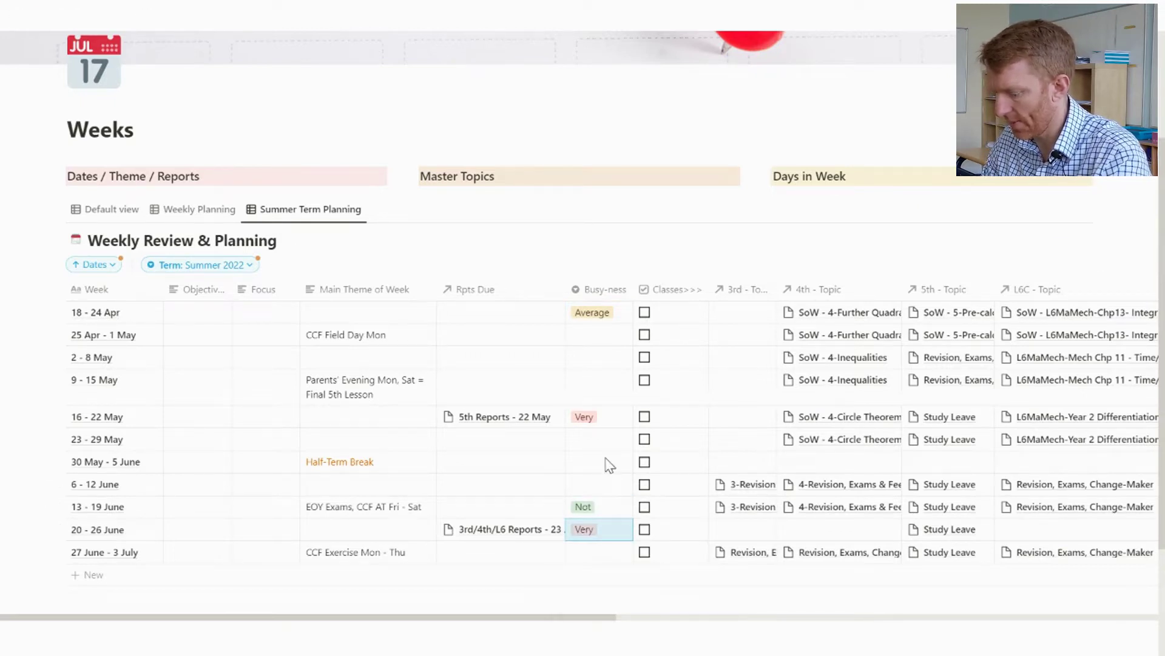
{"action": "key", "text": "Down"}
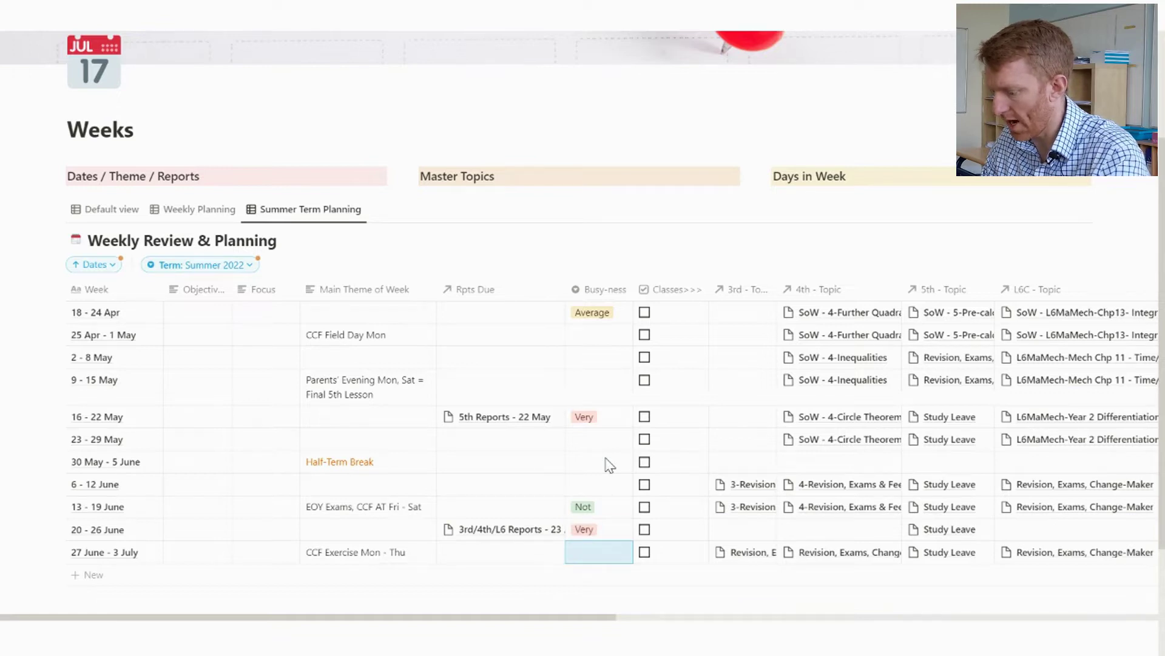
{"action": "type", "text": "Very"}
{"action": "key", "text": "Up"}
{"action": "key", "text": "Up"}
{"action": "key", "text": "Up"}
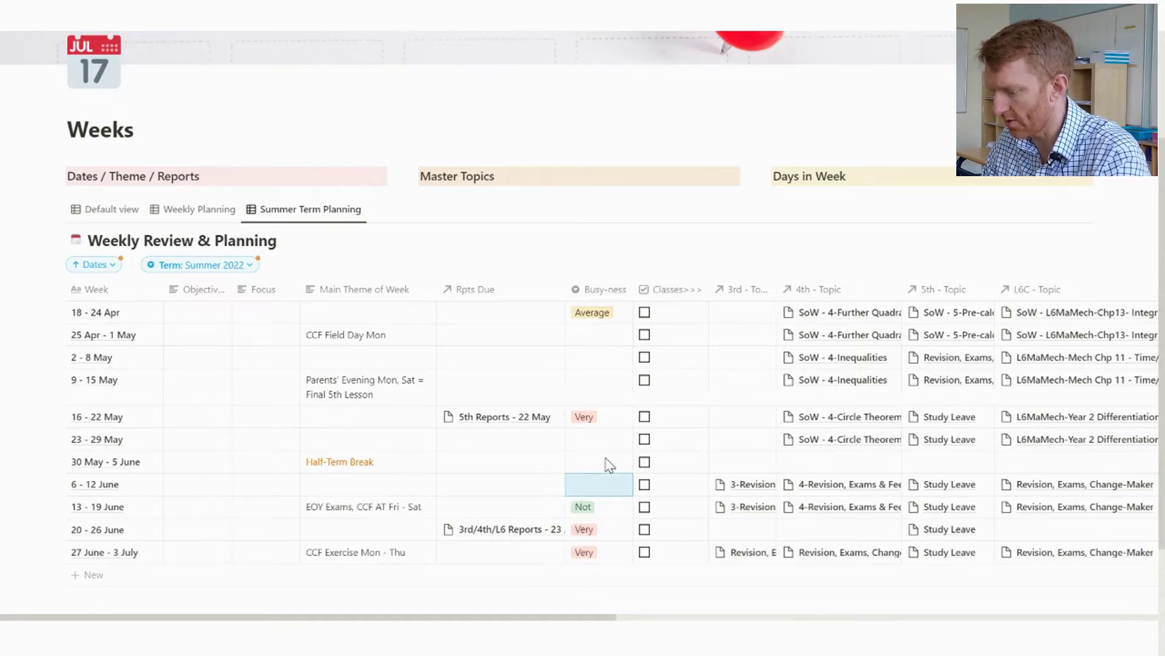
{"action": "key", "text": "Up"}
{"action": "key", "text": "Down"}
{"action": "key", "text": "Down"}
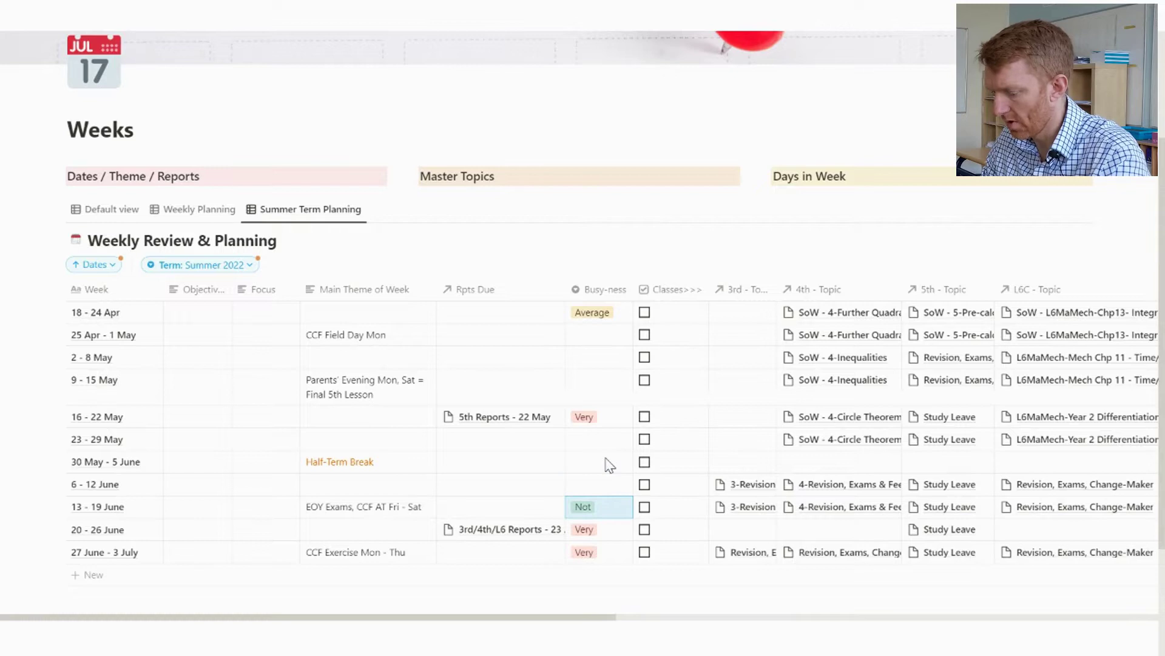
{"action": "key", "text": "Up"}
{"action": "key", "text": "Up"}
{"action": "type", "text": "Not"}
Step: Set the 6–12 June week's Busy-ness to Average
{"action": "key", "text": "Down"}
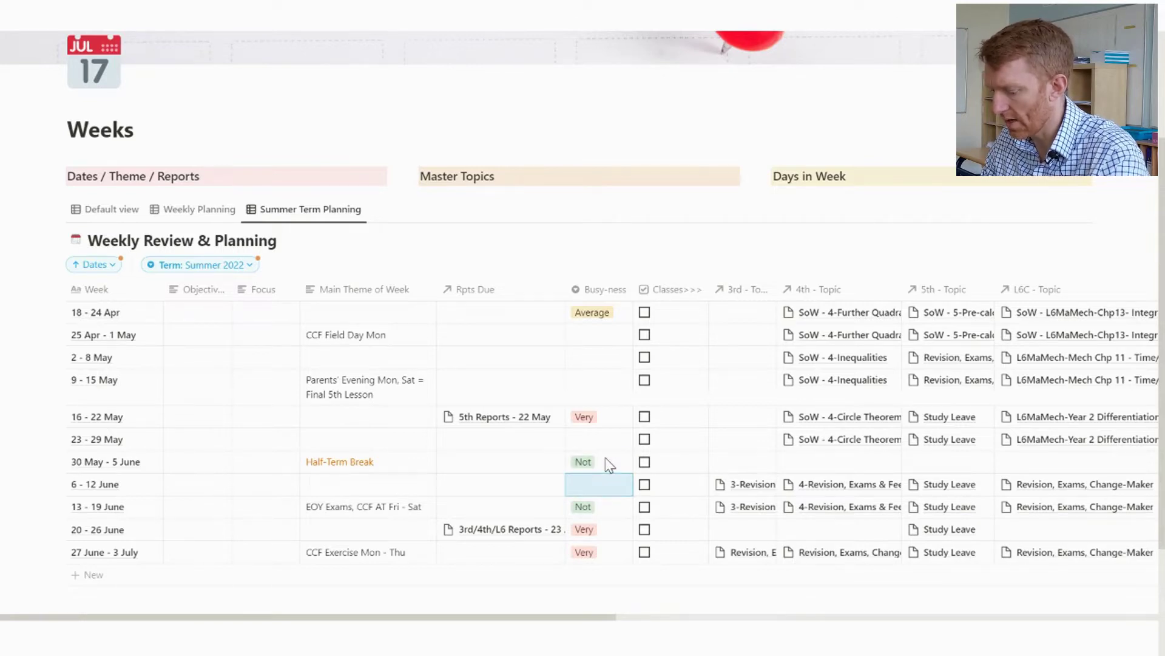
{"action": "key", "text": "Return"}
{"action": "key", "text": "Return"}
{"action": "key", "text": "Down"}
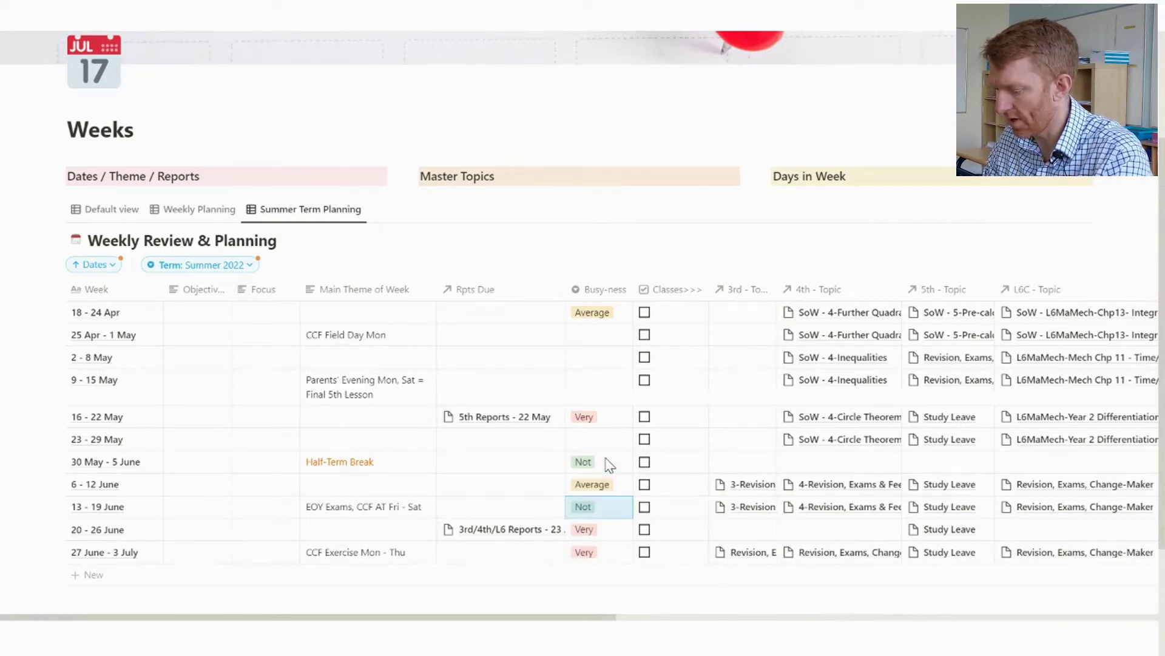
{"action": "key", "text": "Up"}
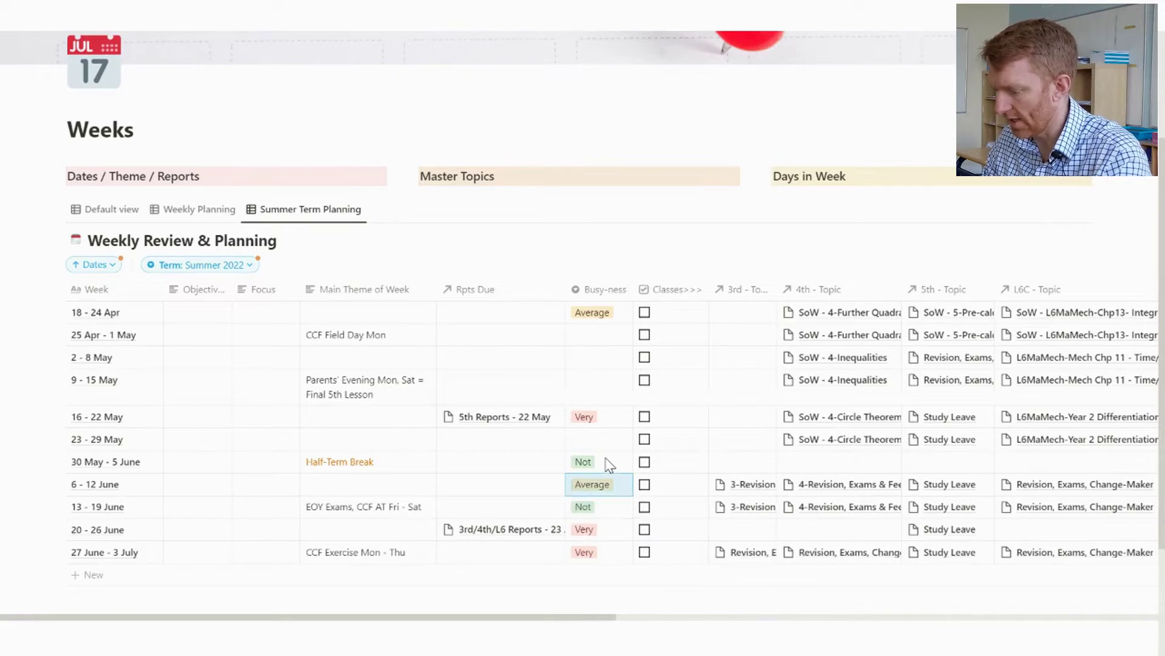
{"action": "key", "text": "Up"}
{"action": "key", "text": "Up"}
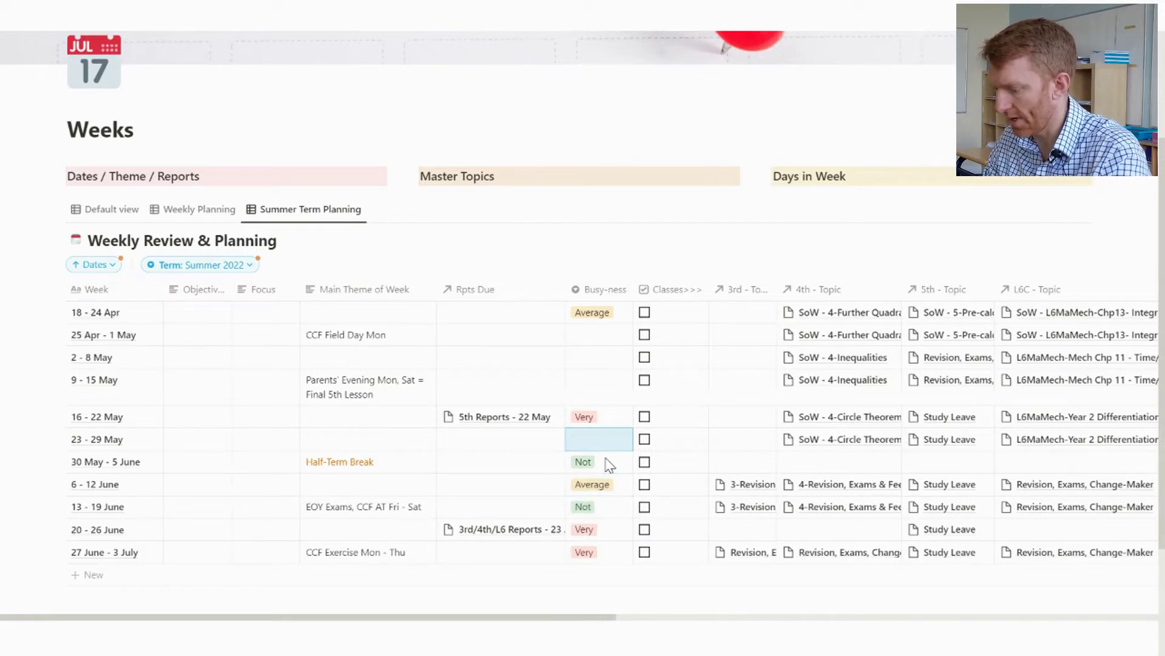
Step: Paste Average into the 23–29 May, 9–15 May, 2–8 May and 25 Apr–1 May cells
{"action": "type", "text": "Average"}
{"action": "key", "text": "Up"}
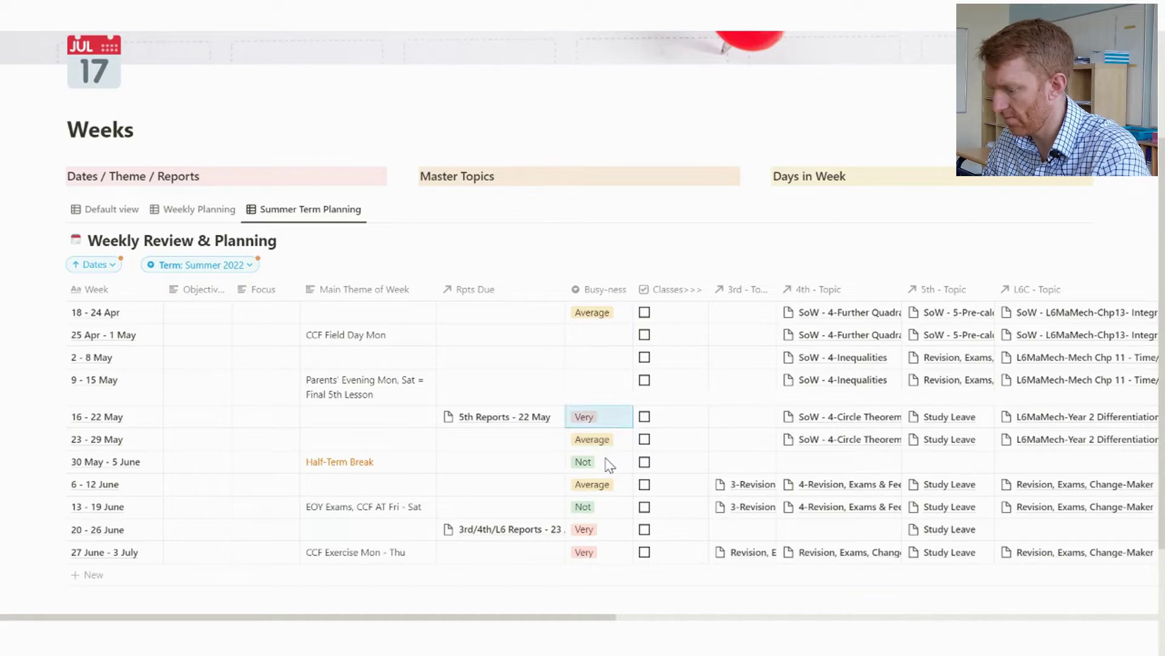
{"action": "key", "text": "Up"}
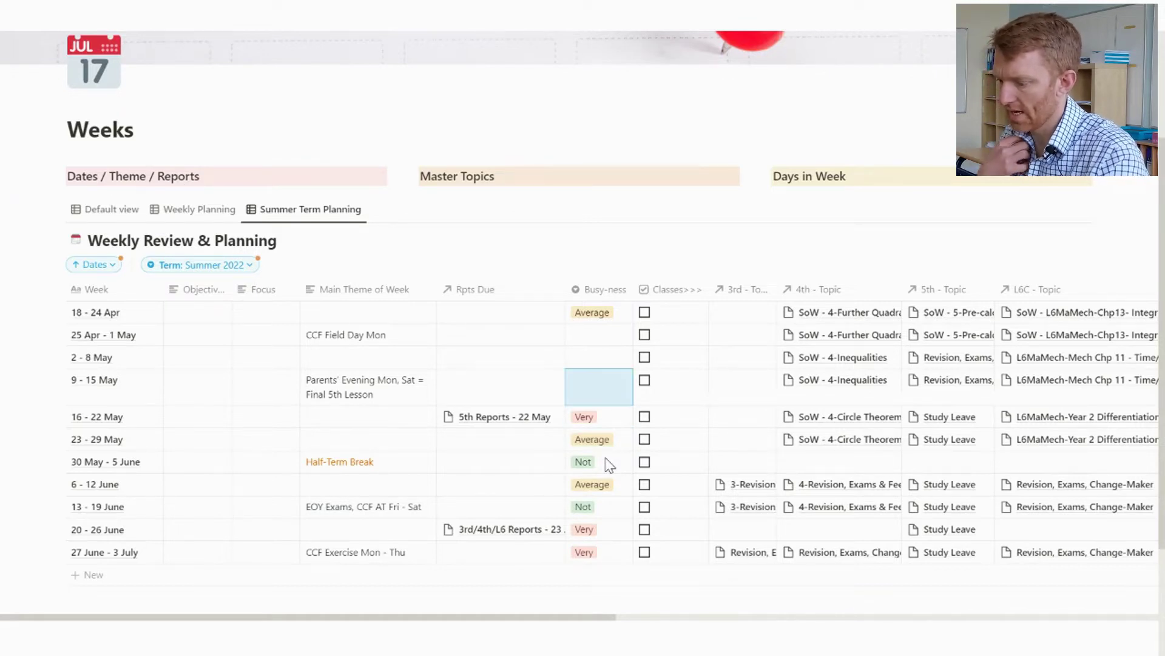
{"action": "type", "text": "Average"}
{"action": "key", "text": "Up"}
{"action": "type", "text": "Average"}
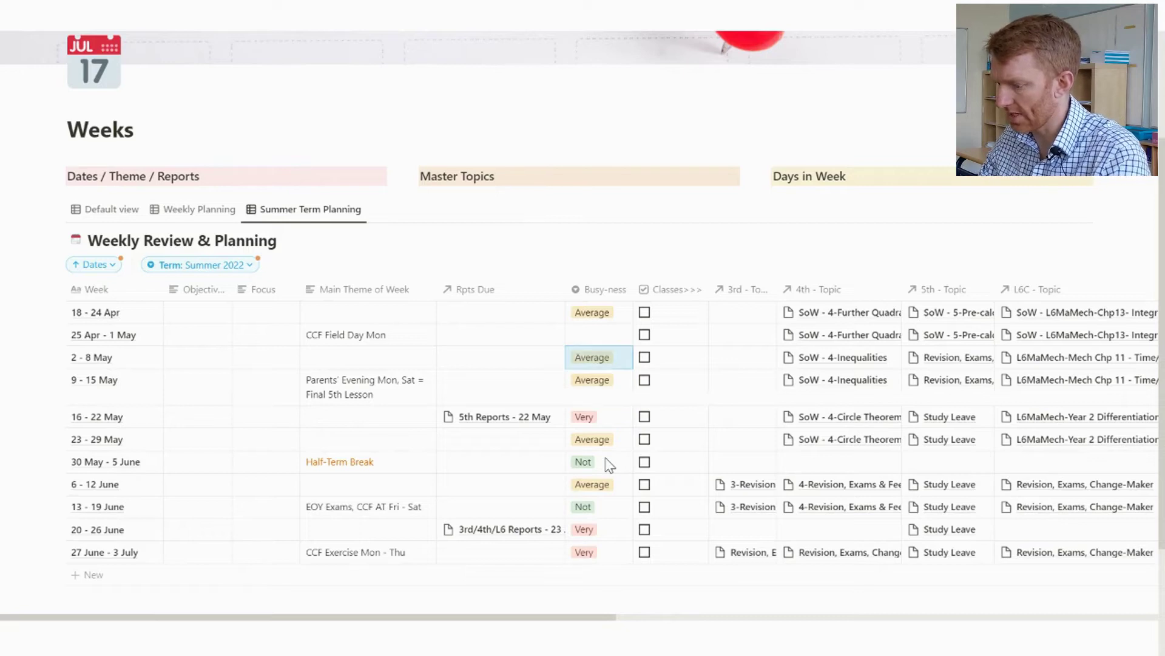
{"action": "key", "text": "Up"}
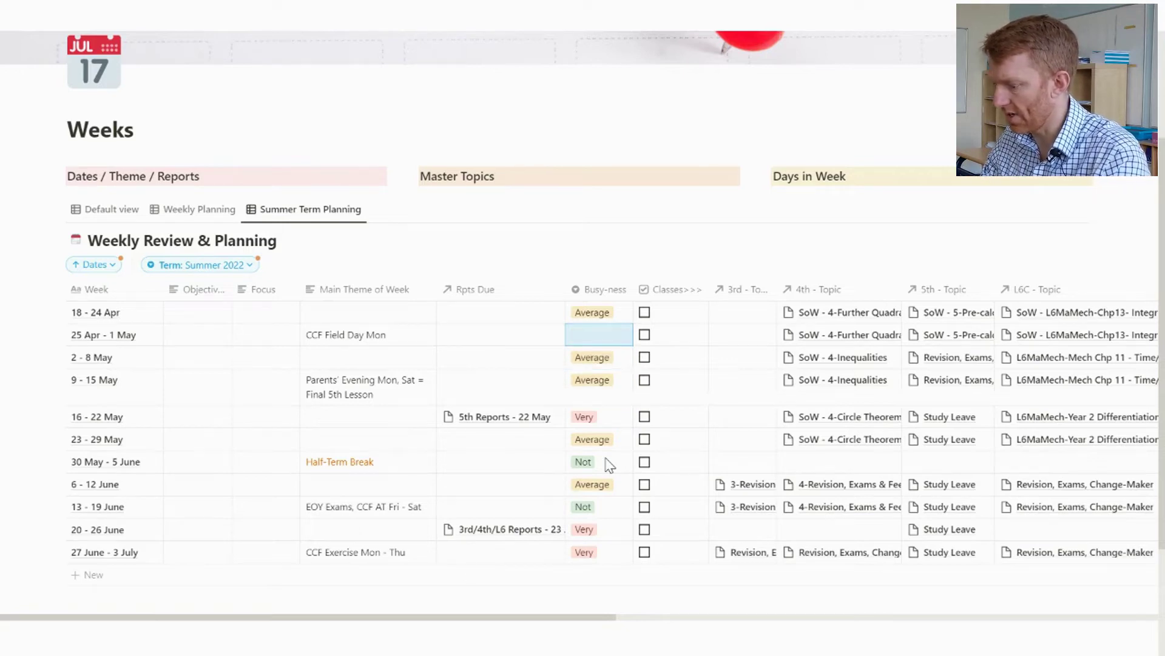
{"action": "type", "text": "Average"}
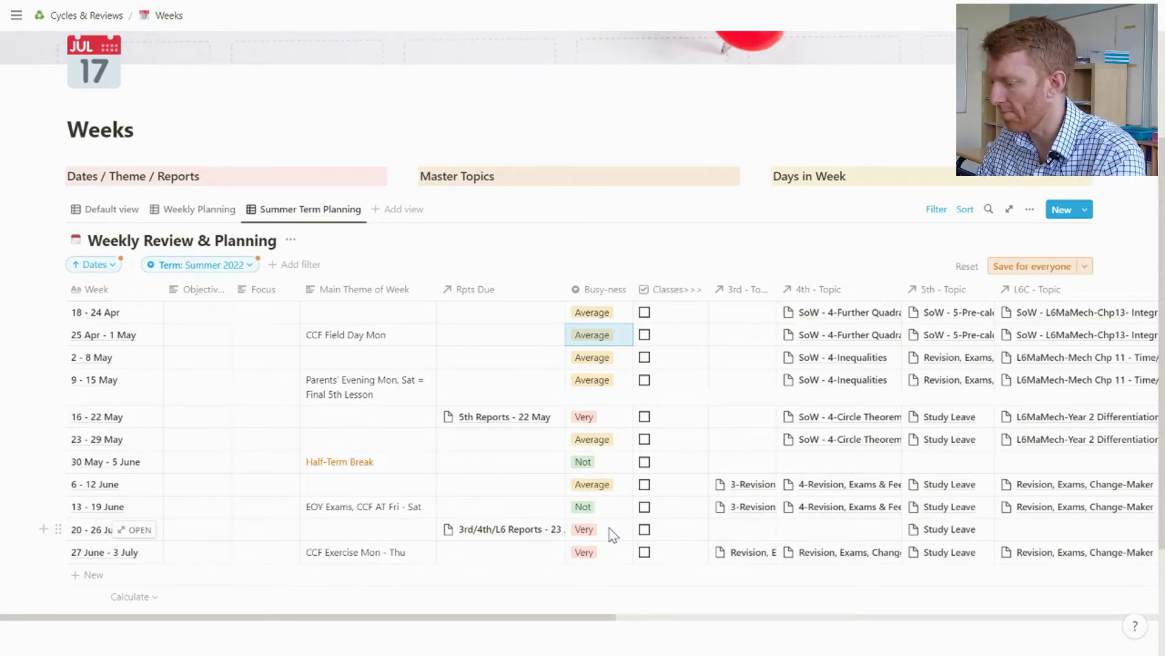
{"action": "scroll", "coordinate": [613, 534], "scroll_direction": "right", "scroll_amount": 10}
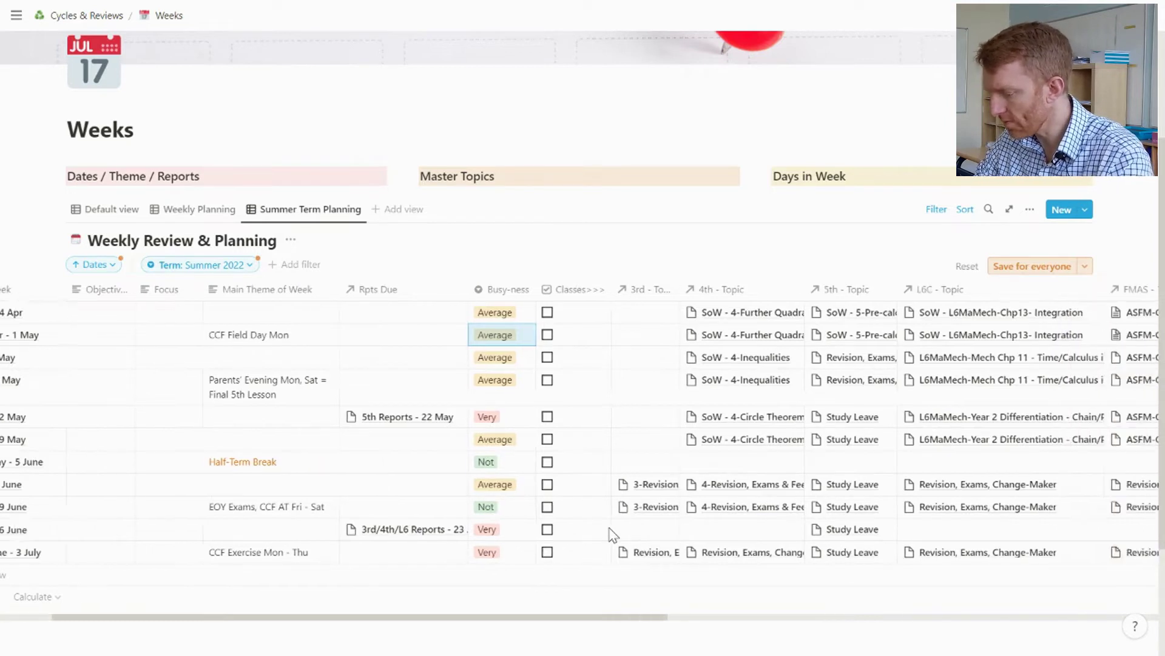
{"action": "scroll", "coordinate": [613, 534], "scroll_direction": "left", "scroll_amount": 1}
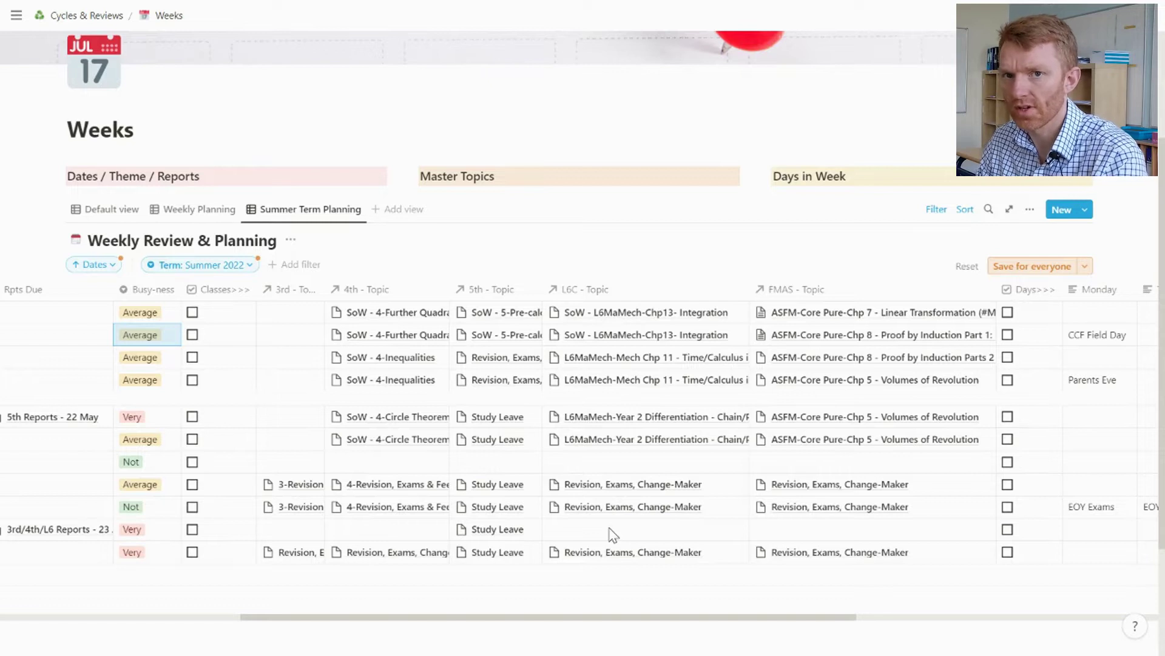
{"action": "scroll", "coordinate": [613, 534], "scroll_direction": "right", "scroll_amount": 1}
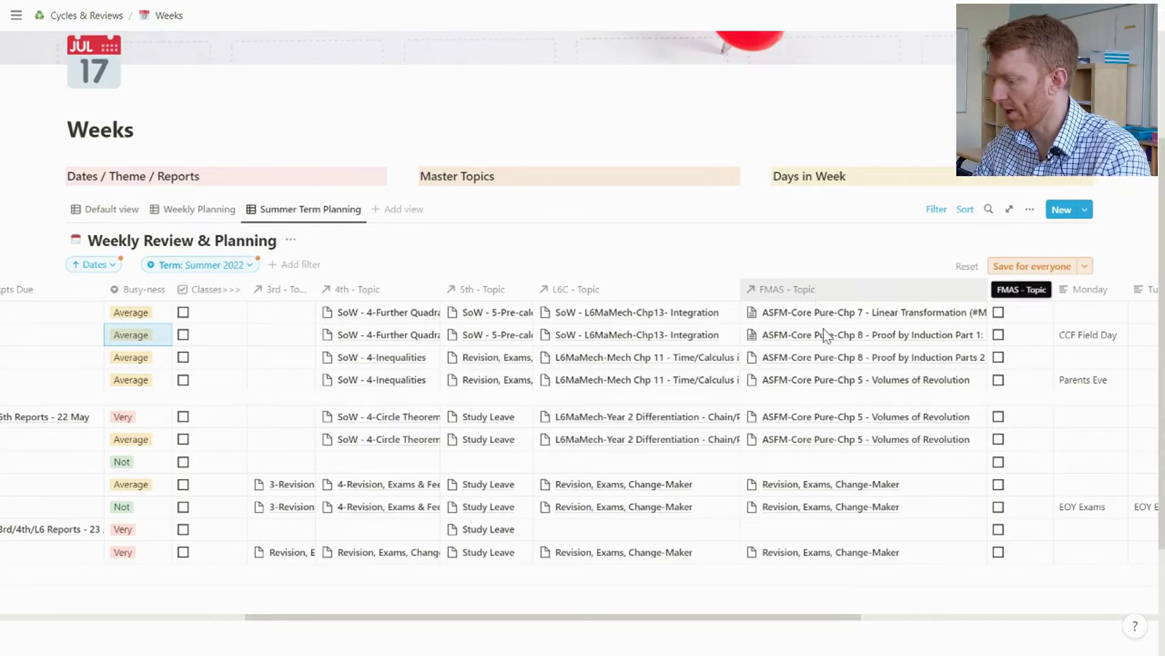
{"action": "scroll", "coordinate": [398, 494], "scroll_direction": "left", "scroll_amount": 5}
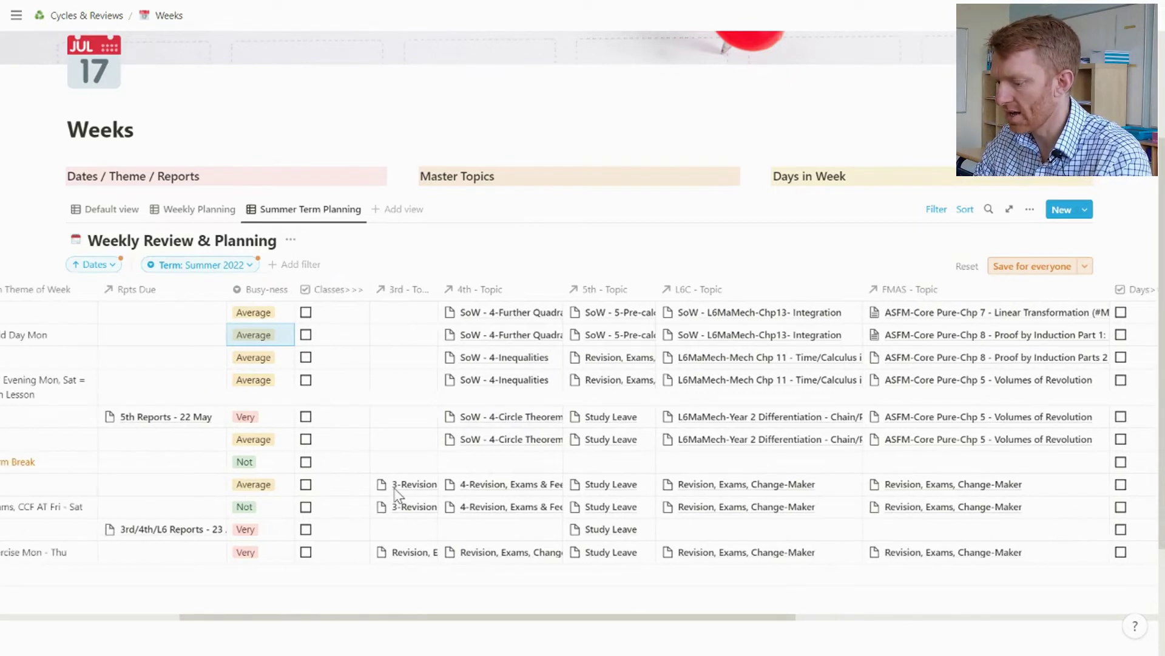
Step: Link SoW - 3-Circles as the 3rd topic for 18–24 Apr and paste it into 25 Apr–1 May
{"action": "scroll", "coordinate": [398, 495], "scroll_direction": "right", "scroll_amount": 1}
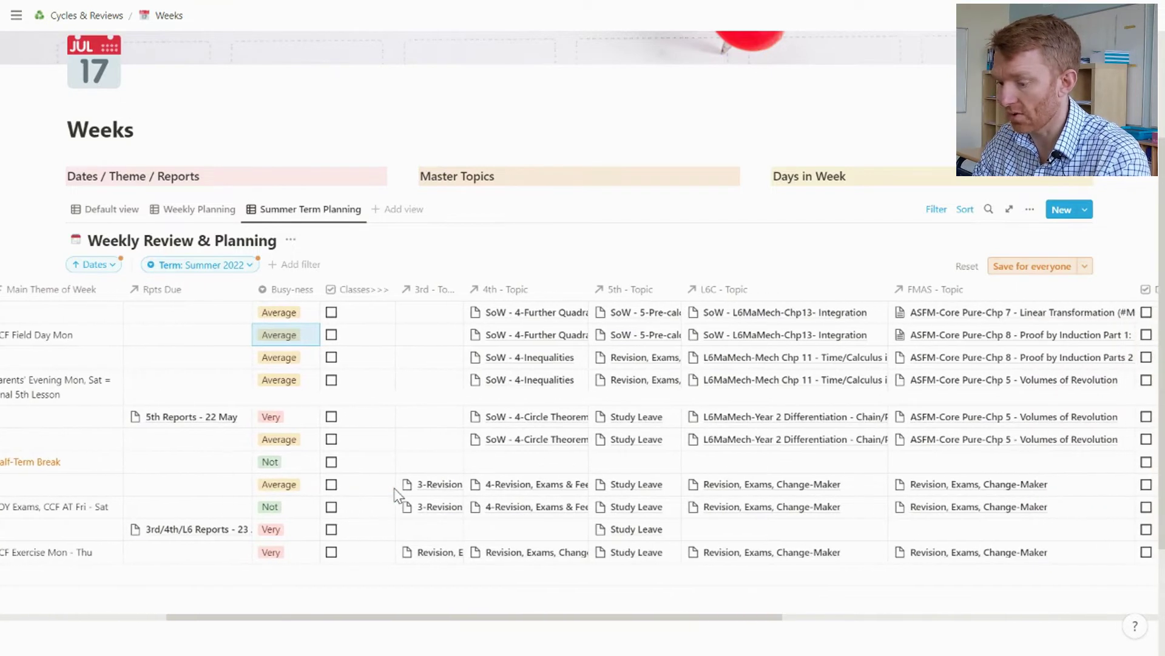
{"action": "scroll", "coordinate": [509, 465], "scroll_direction": "right", "scroll_amount": 3}
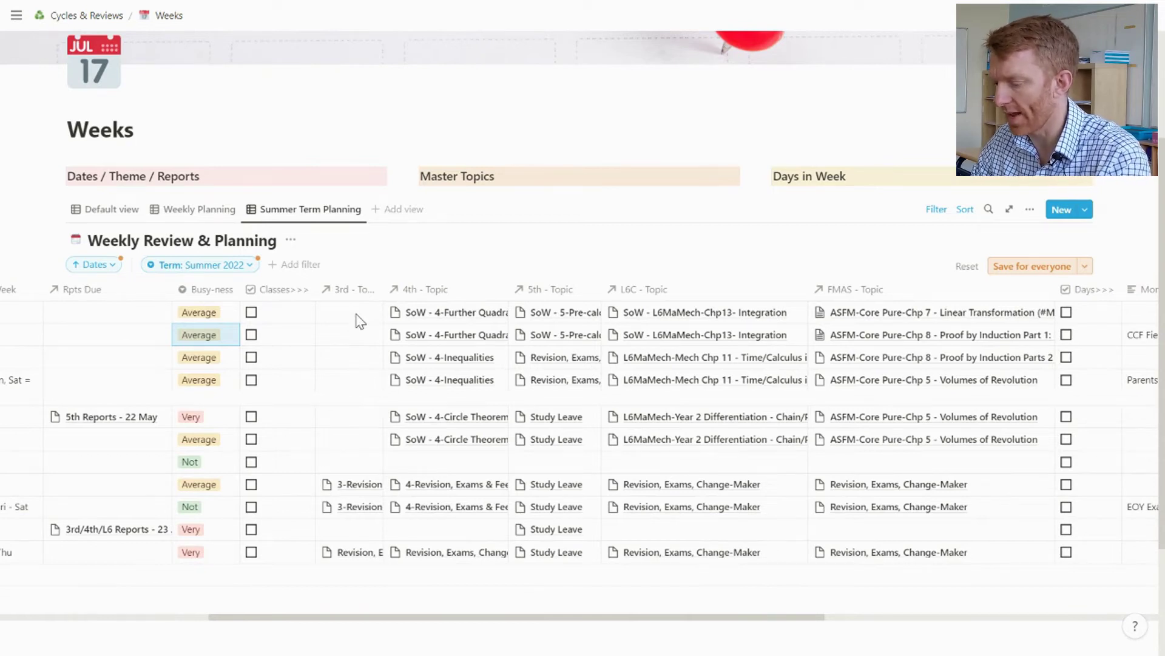
{"action": "left_click", "coordinate": [360, 320]}
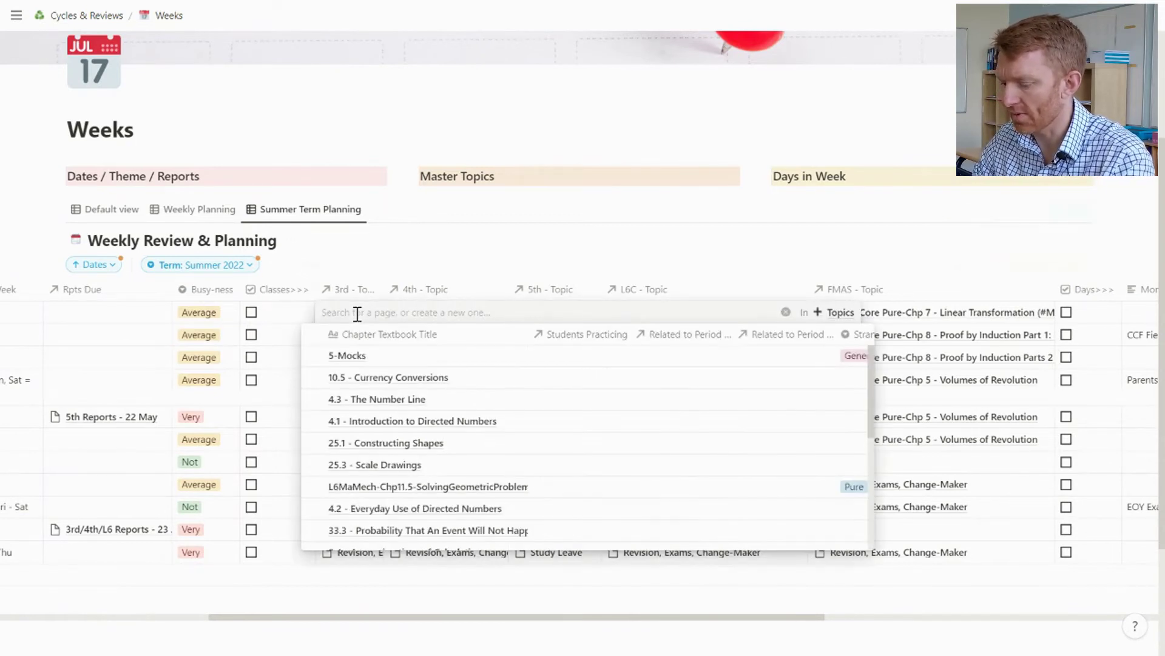
{"action": "type", "text": "cirle"}
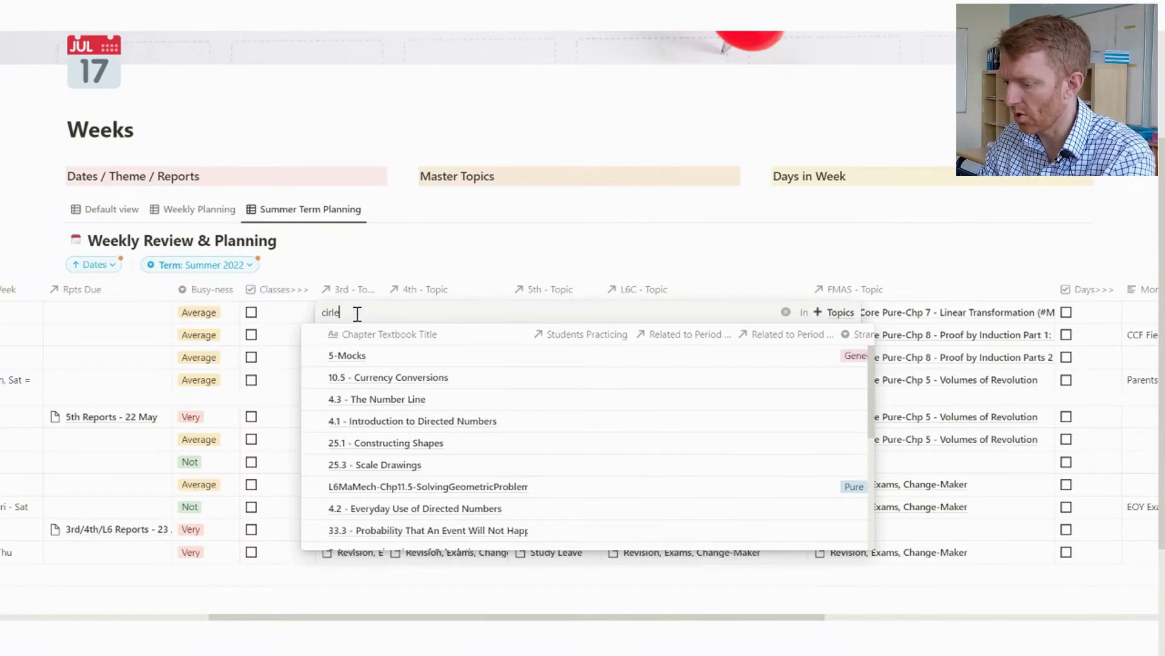
{"action": "key", "text": "BackSpace"}
{"action": "key", "text": "BackSpace"}
{"action": "type", "text": "c"}
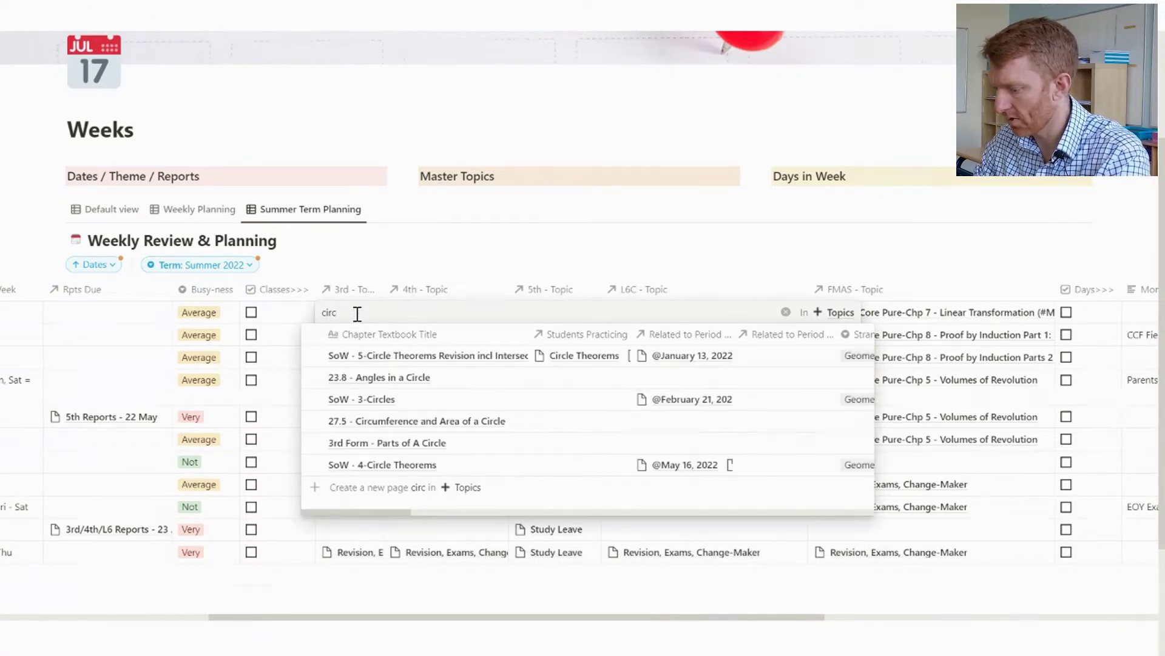
{"action": "left_click", "coordinate": [389, 401]}
{"action": "left_click", "coordinate": [293, 392]}
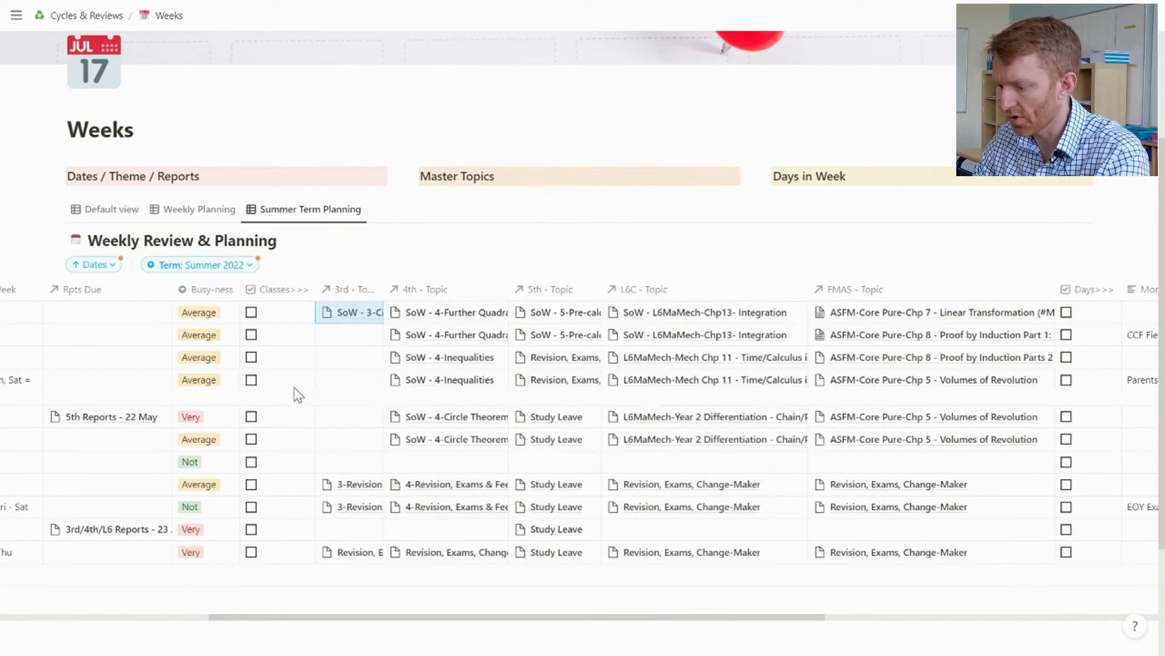
{"action": "key", "text": "Down"}
{"action": "key", "text": "ctrl+v"}
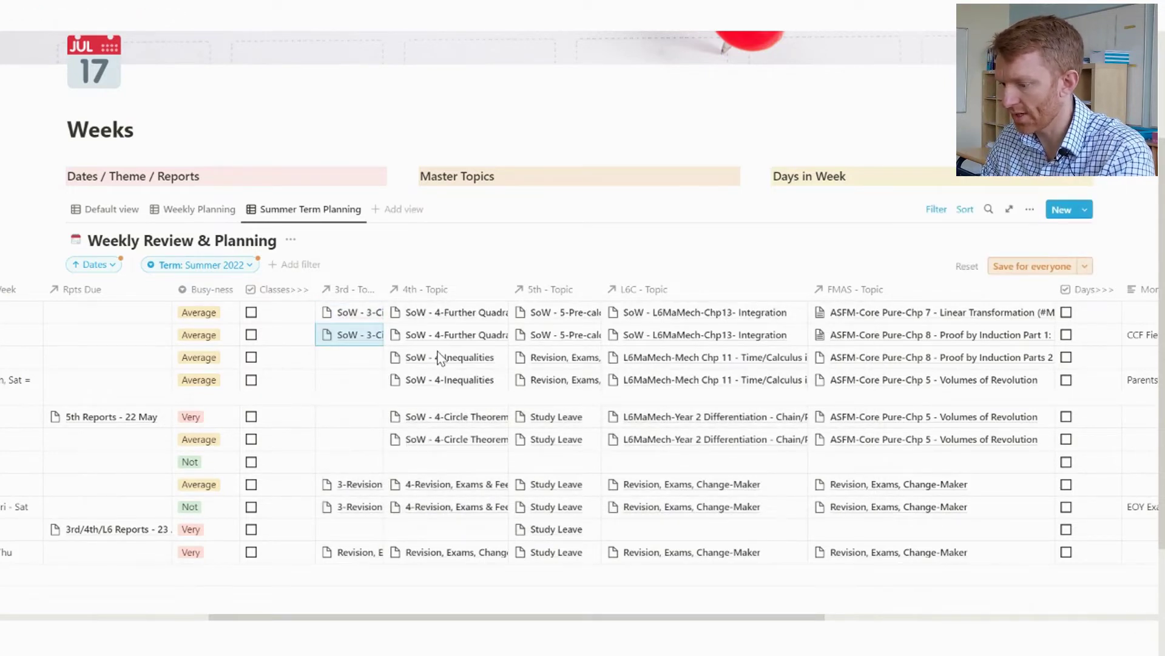
{"action": "left_click", "coordinate": [353, 358]}
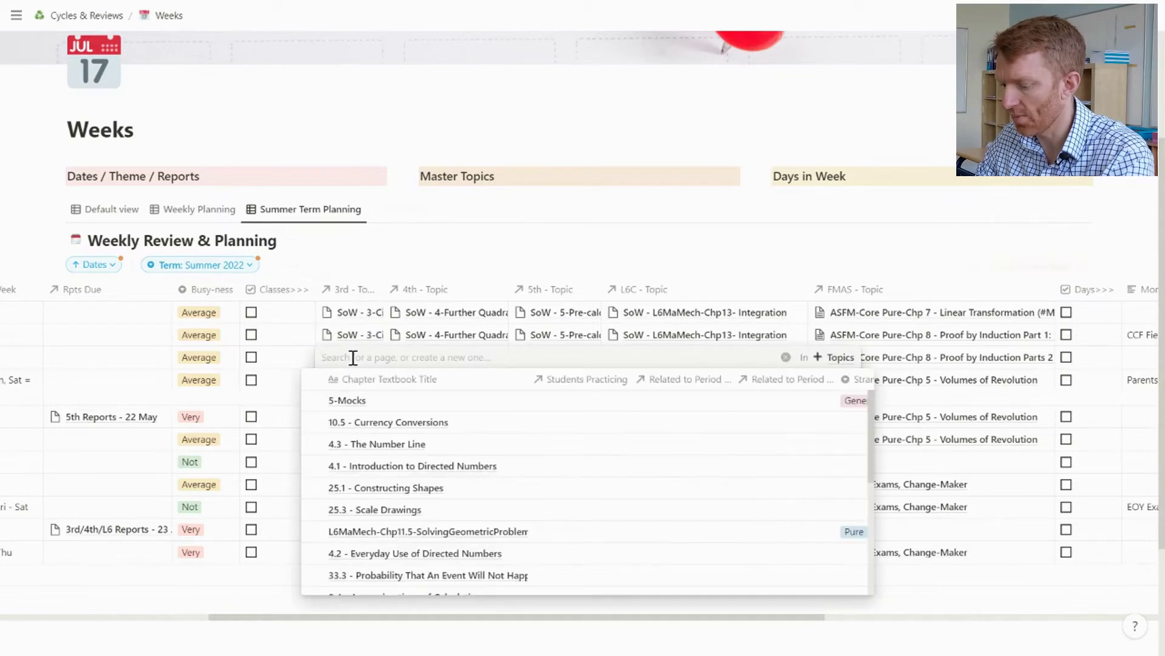
Step: Link SoW - 3-Equations & Graphs as the 3rd topic for the 2–8 May week
{"action": "type", "text": "cquation"}
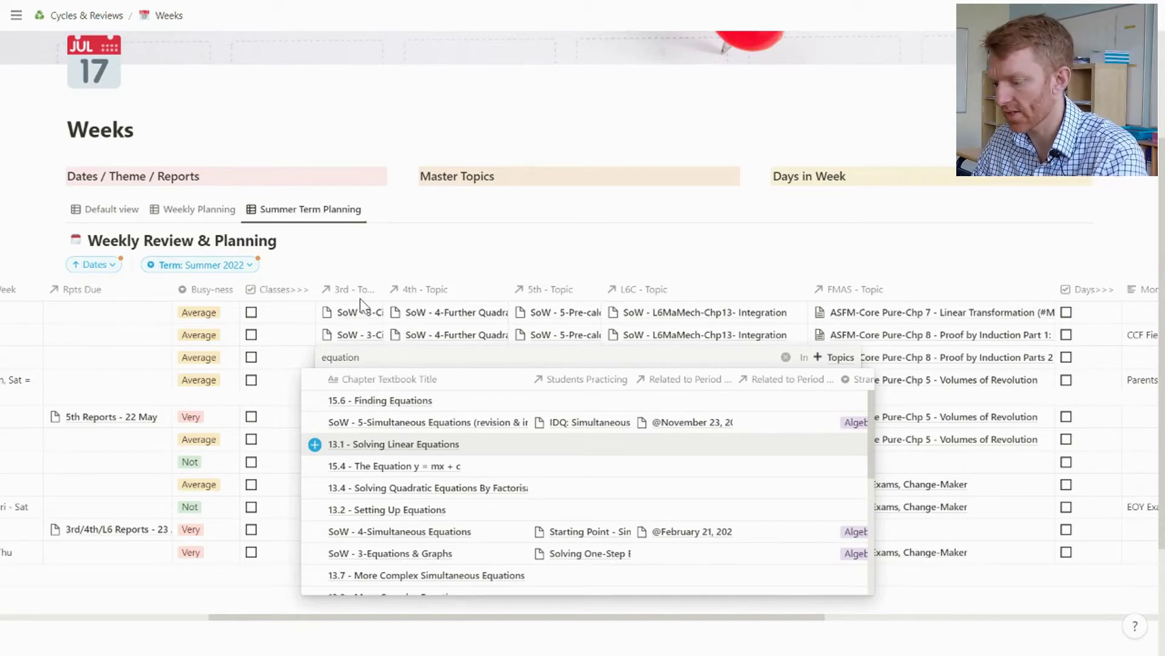
{"action": "left_click", "coordinate": [393, 554]}
{"action": "key", "text": "Escape"}
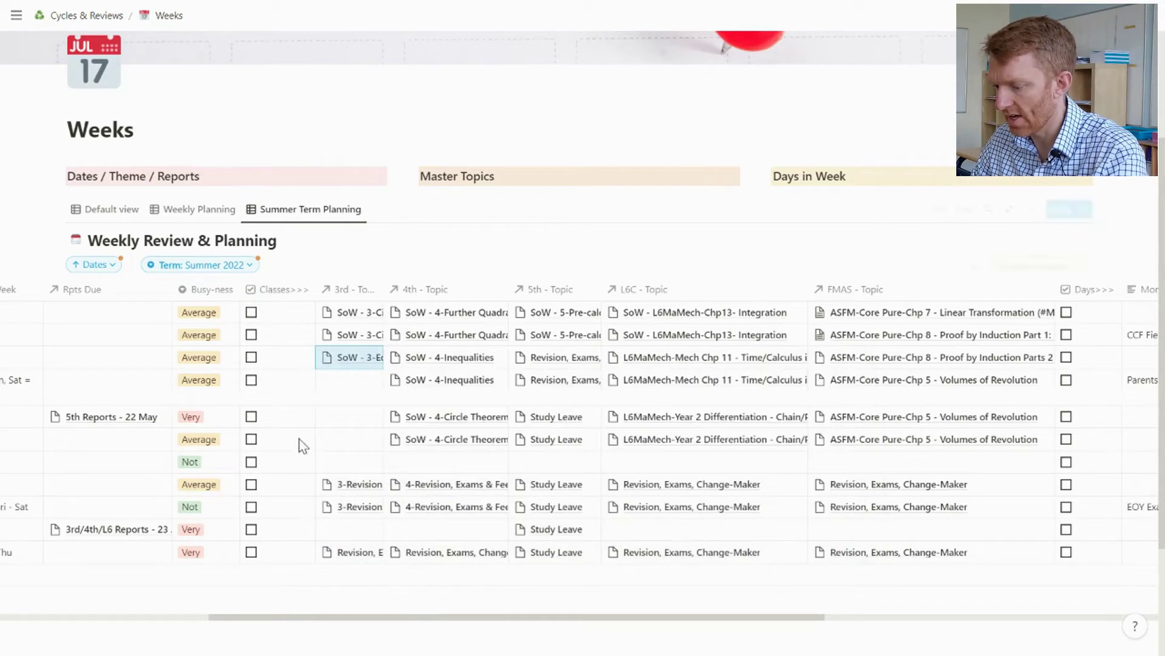
Step: Link SoW - 3-Equations & Graphs as the 3rd topic for the 9–15 May week too
{"action": "left_click", "coordinate": [350, 396]}
{"action": "type", "text": "equatio"}
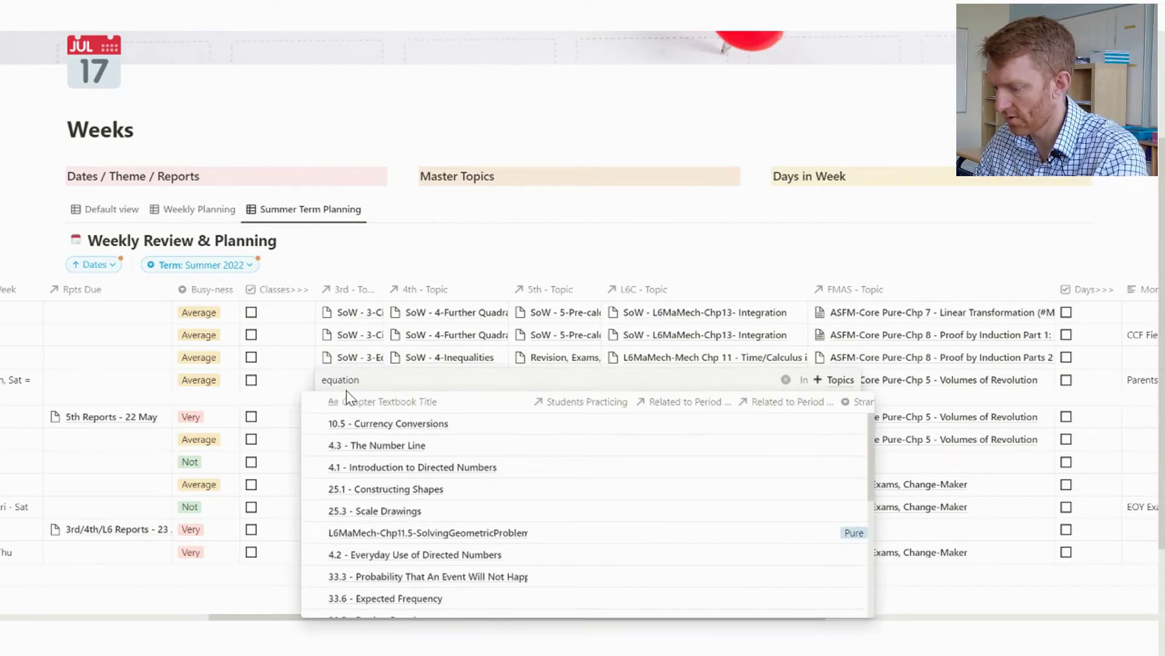
{"action": "type", "text": "n"}
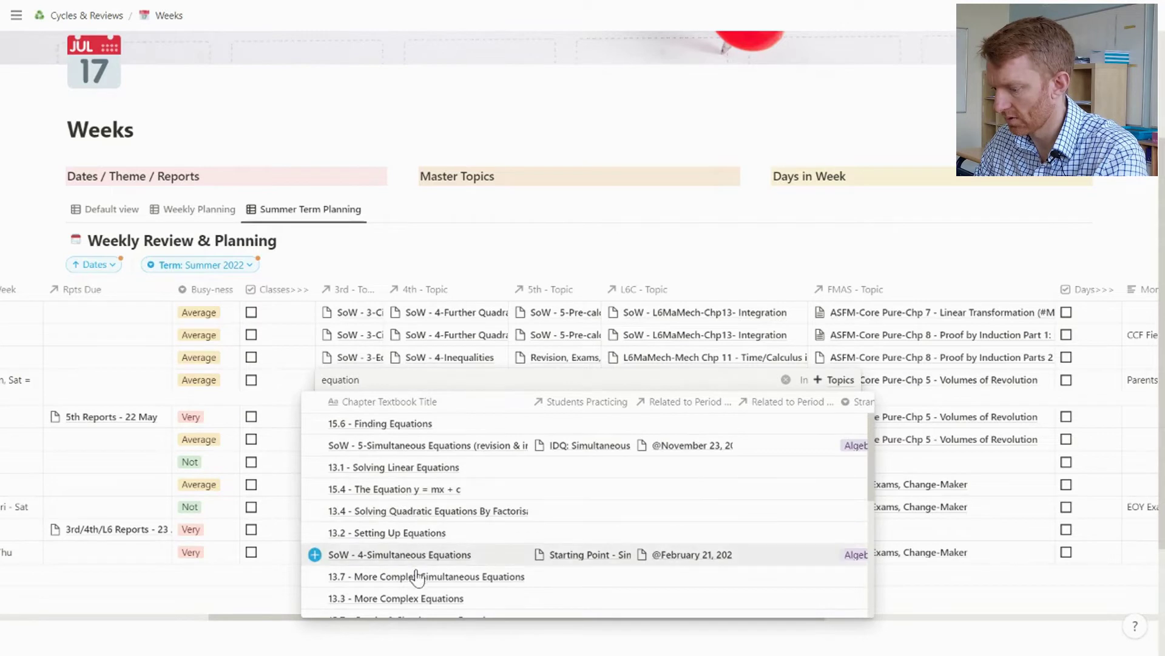
{"action": "scroll", "coordinate": [418, 577], "scroll_direction": "down", "scroll_amount": 3}
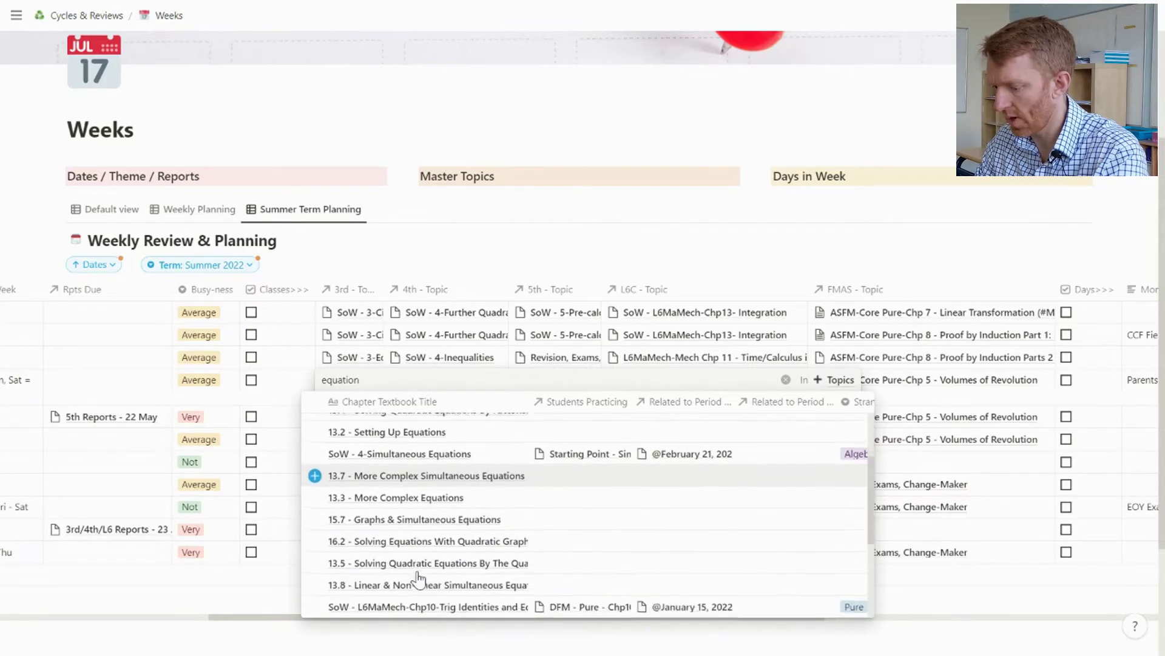
{"action": "scroll", "coordinate": [417, 577], "scroll_direction": "down", "scroll_amount": 3}
{"action": "scroll", "coordinate": [418, 578], "scroll_direction": "up", "scroll_amount": 4}
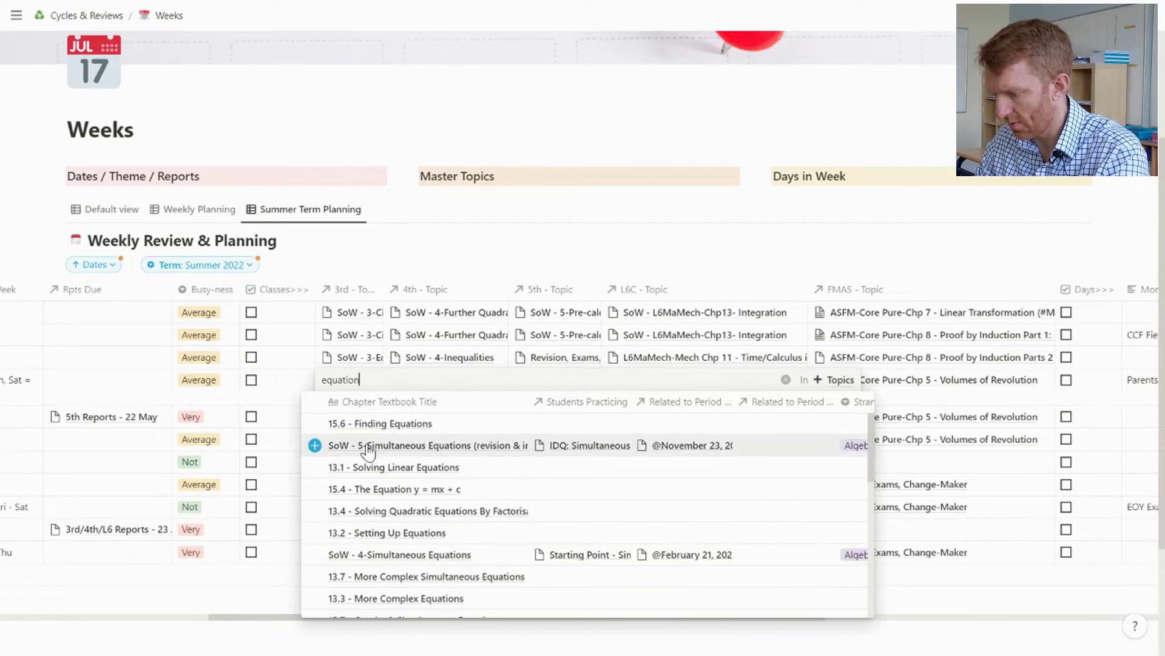
{"action": "scroll", "coordinate": [367, 562], "scroll_direction": "down", "scroll_amount": 3}
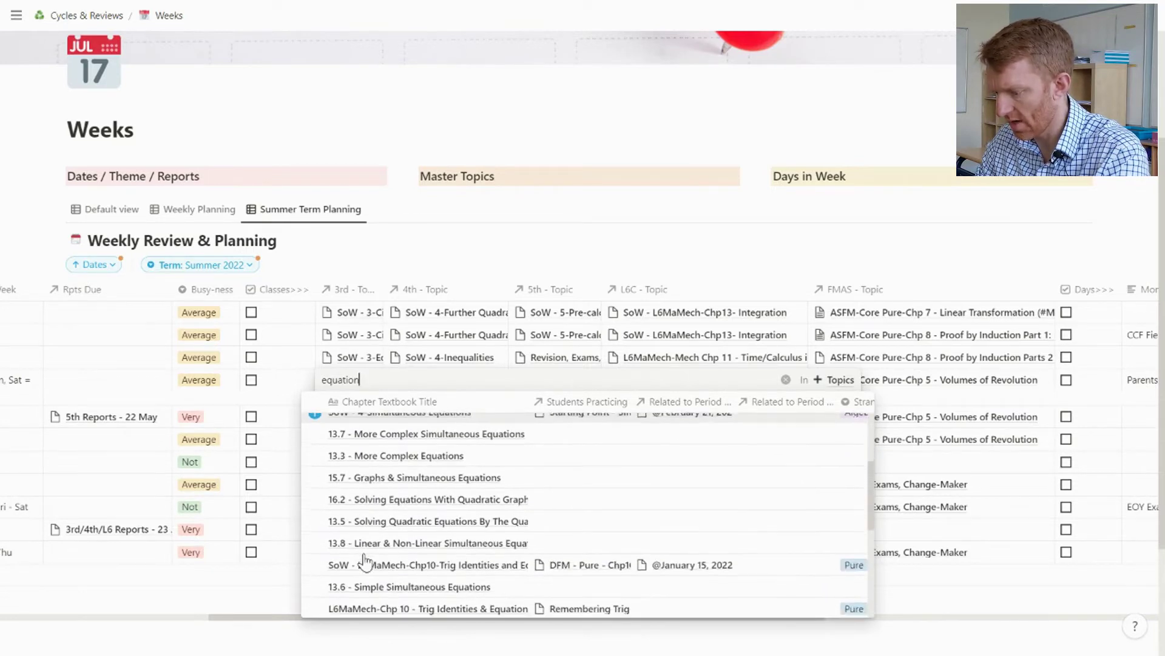
{"action": "scroll", "coordinate": [365, 561], "scroll_direction": "down", "scroll_amount": 5}
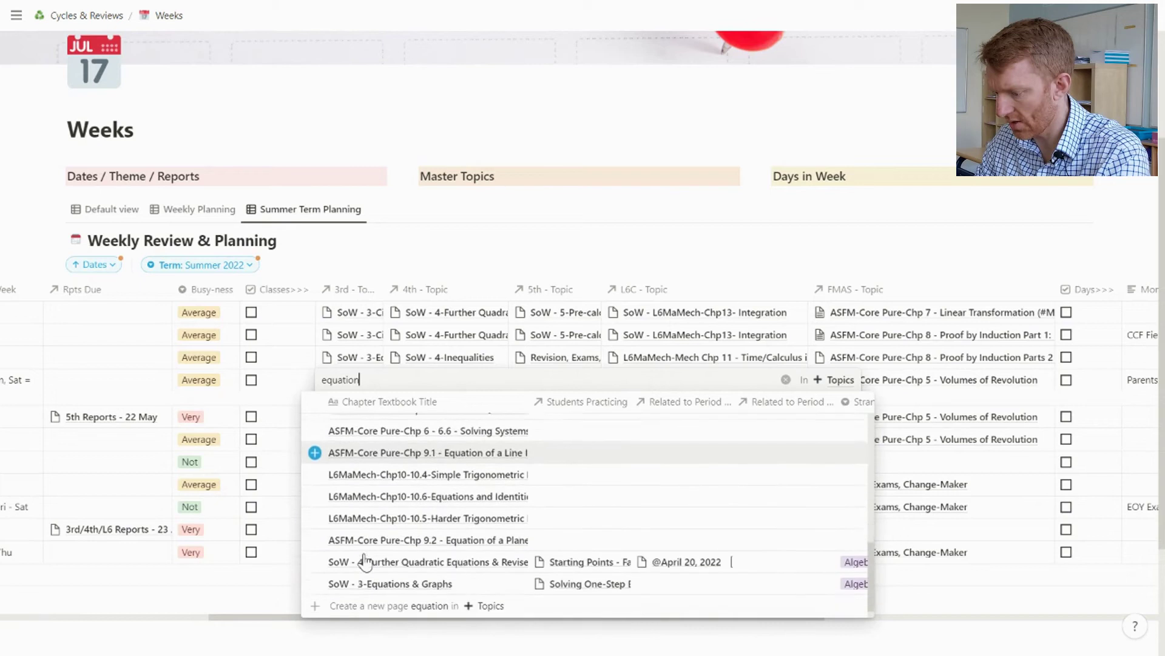
{"action": "left_click", "coordinate": [366, 567]}
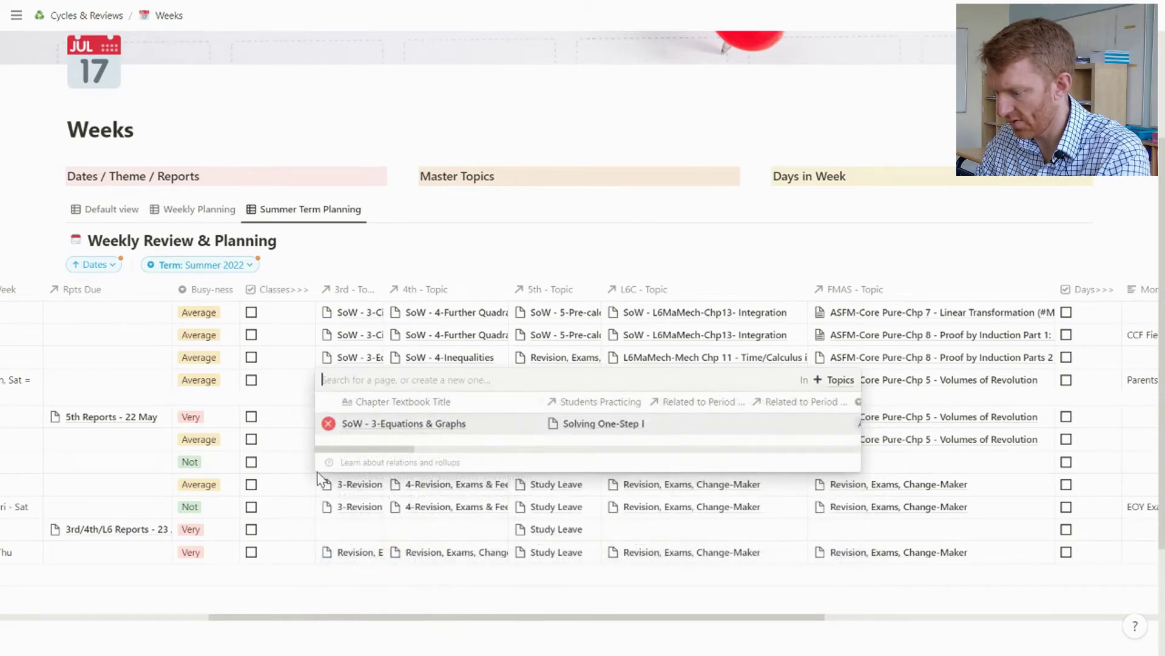
{"action": "key", "text": "Escape"}
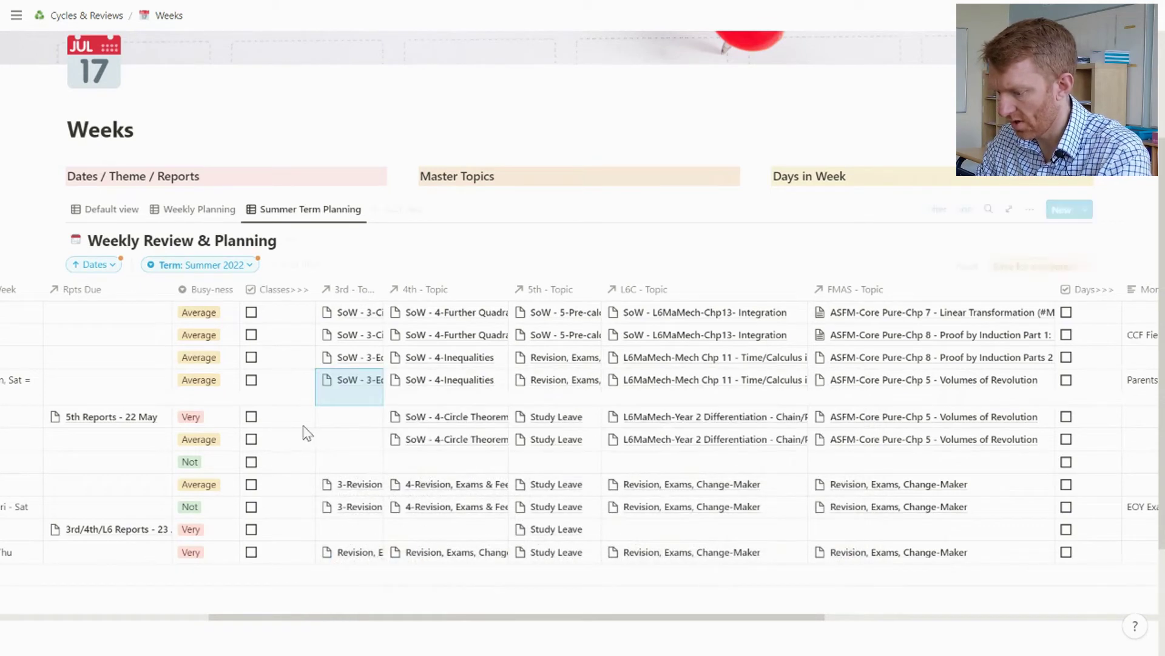
Step: Link SoW - 3-Basic Probability to the 5th Reports week and copy it to the following week
{"action": "left_click", "coordinate": [344, 418]}
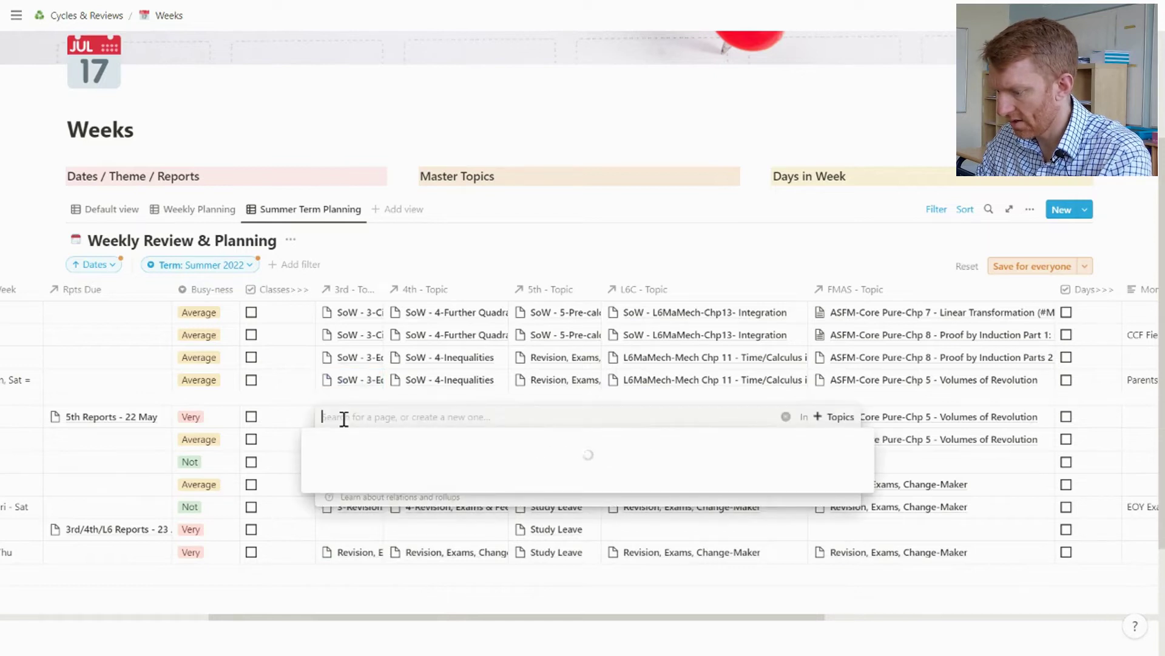
{"action": "key", "text": "Escape"}
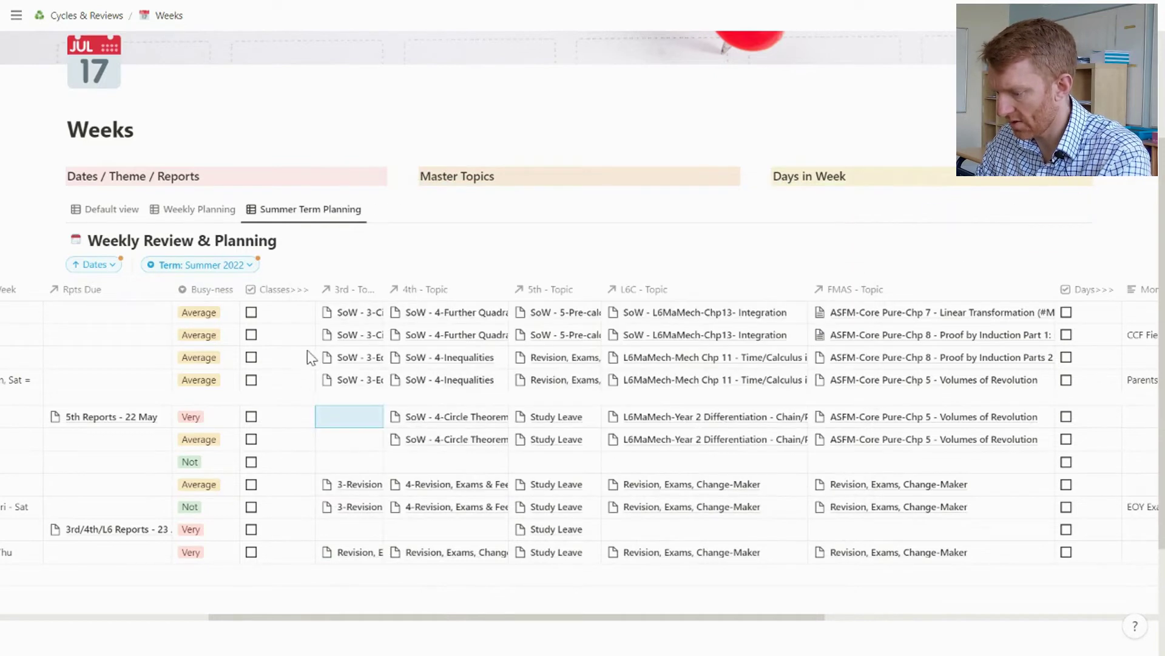
{"action": "left_click", "coordinate": [348, 417]}
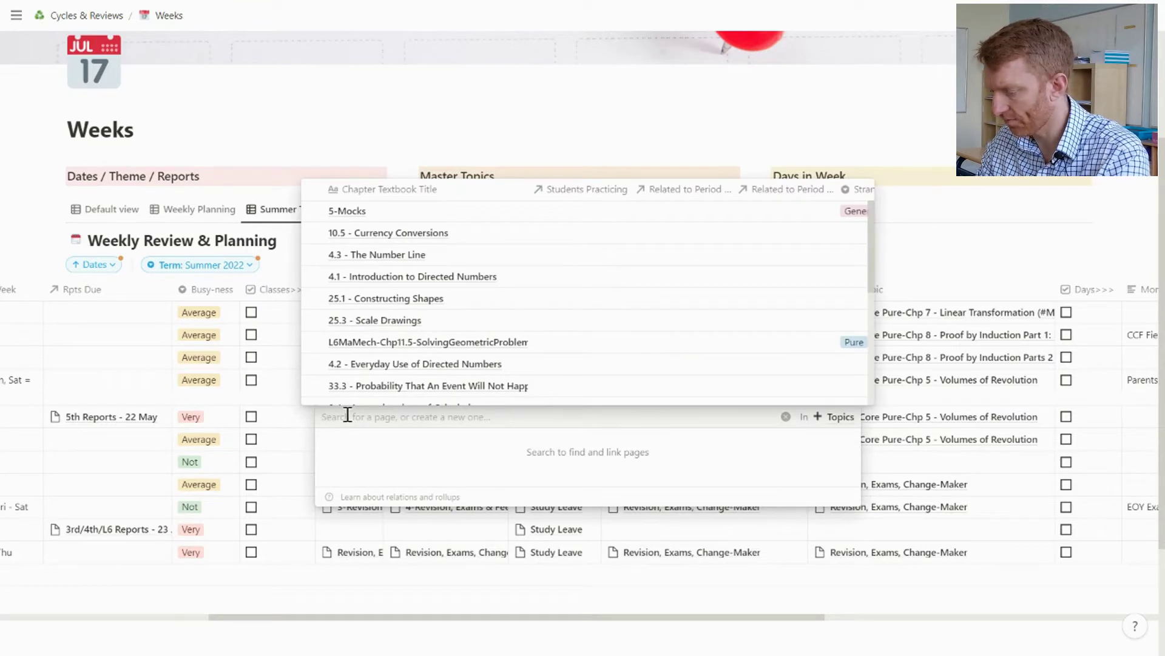
{"action": "scroll", "coordinate": [394, 313], "scroll_direction": "down", "scroll_amount": 1}
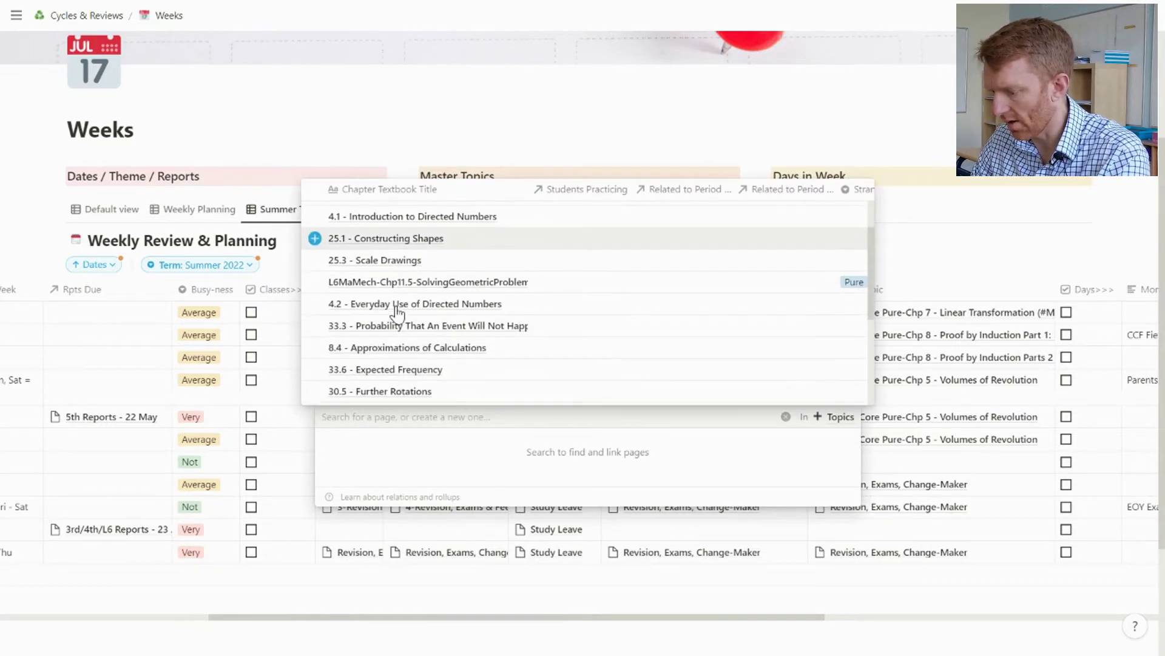
{"action": "scroll", "coordinate": [398, 313], "scroll_direction": "up", "scroll_amount": 1}
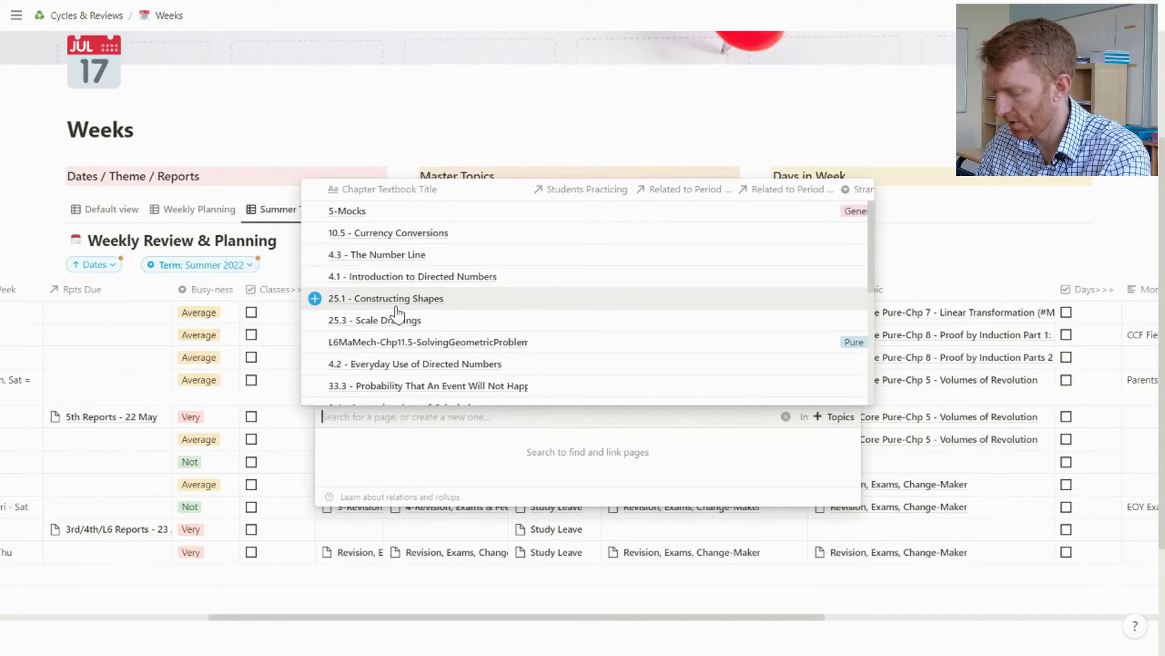
{"action": "type", "text": "probab"}
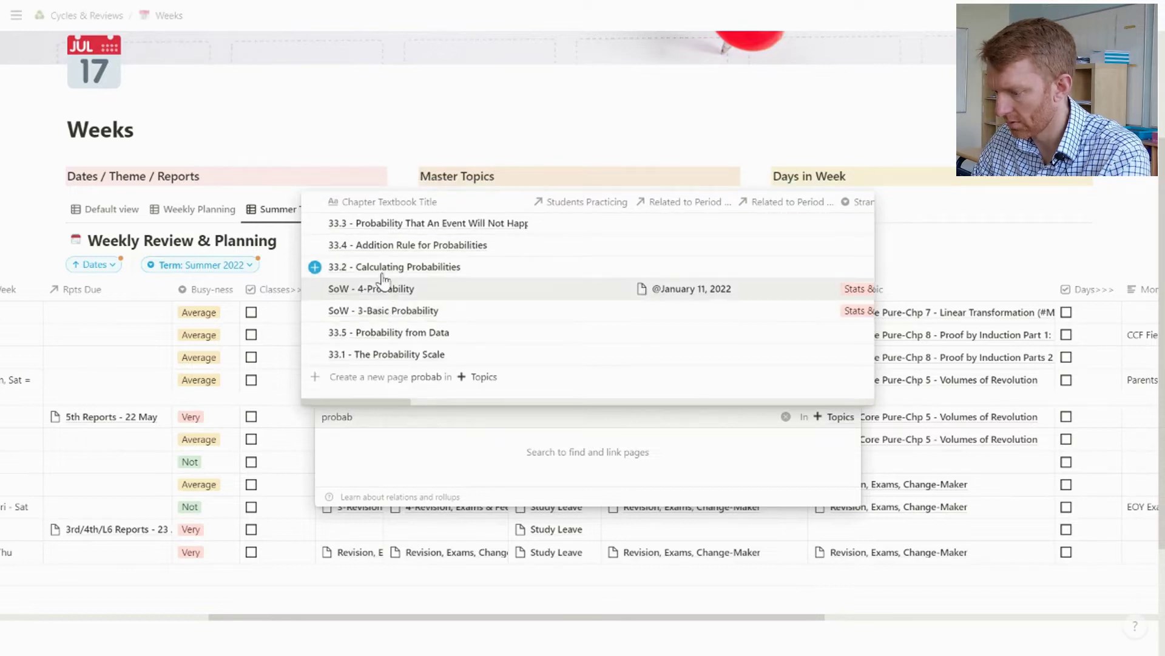
{"action": "left_click", "coordinate": [396, 312]}
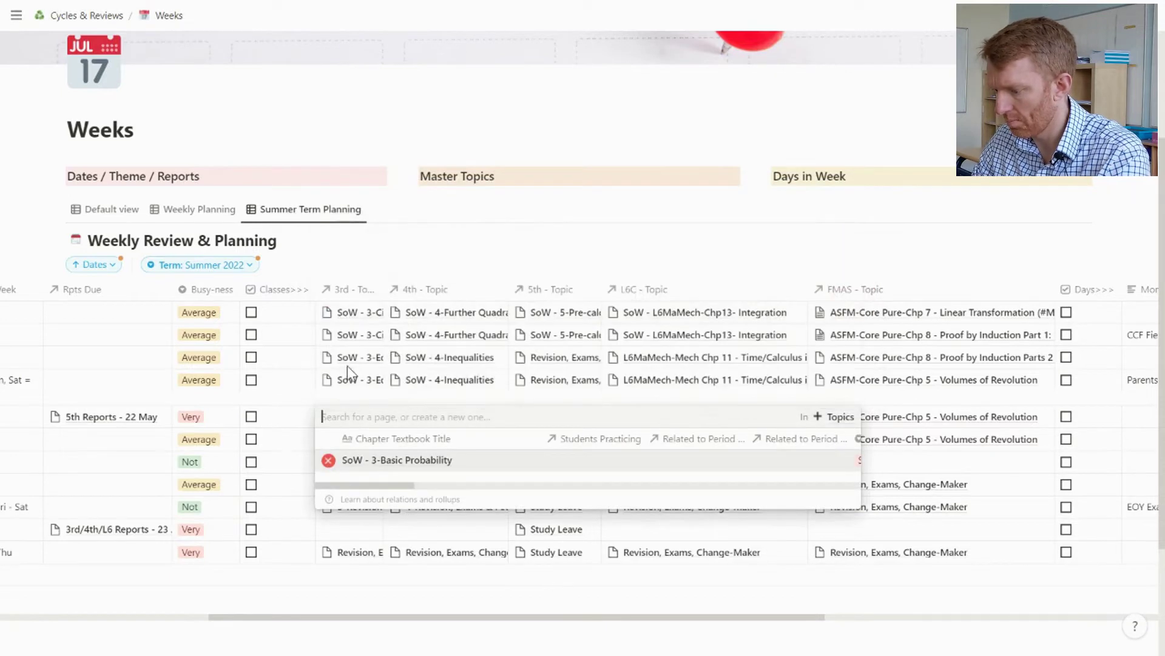
{"action": "left_click", "coordinate": [295, 398]}
{"action": "key", "text": "Down"}
{"action": "key", "text": "ctrl+v"}
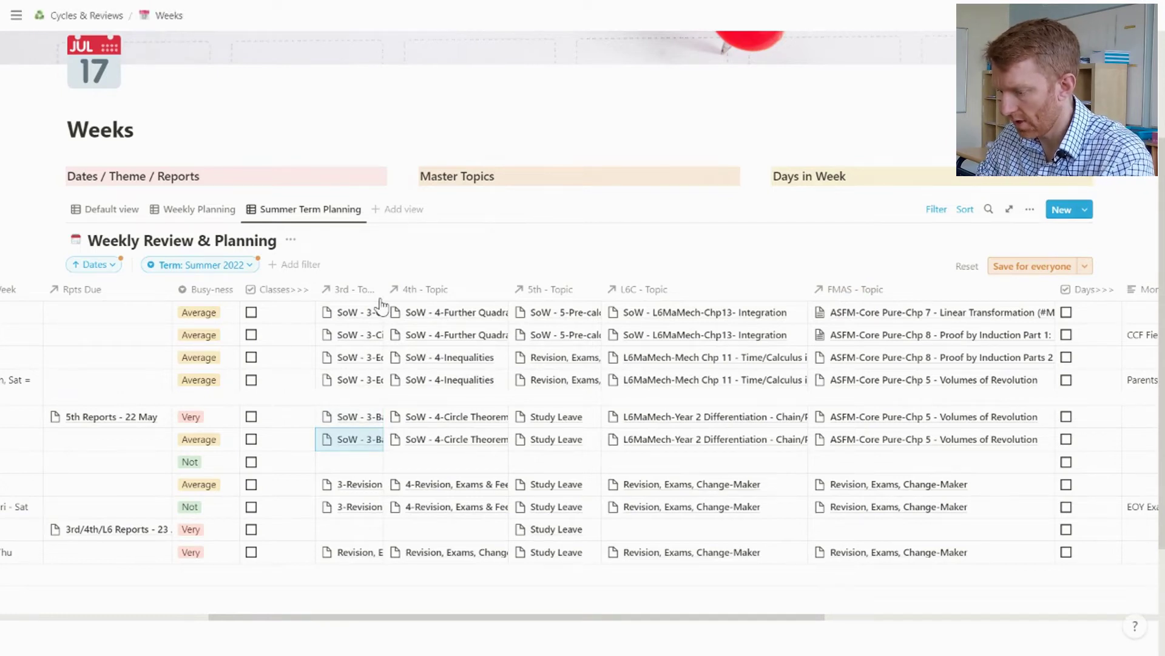
Step: Widen the 3rd - Topic column to show full titles and bring up the 22 May week's topic
{"action": "left_click_drag", "start_coordinate": [385, 289], "coordinate": [473, 290]}
{"action": "left_click", "coordinate": [291, 386]}
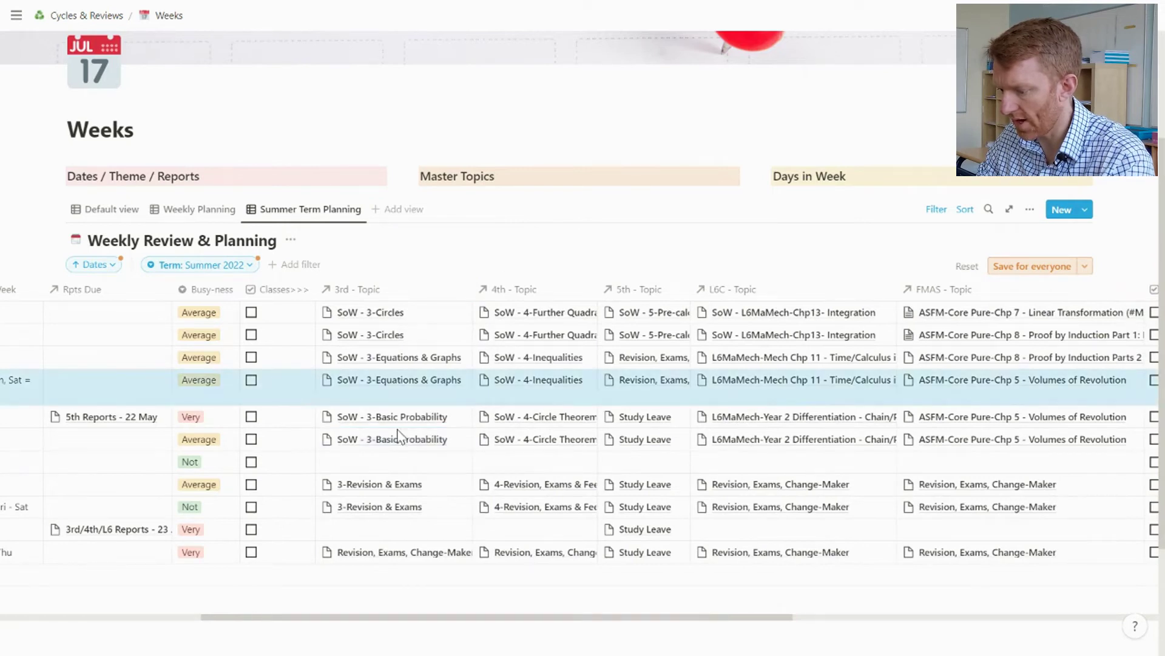
{"action": "scroll", "coordinate": [903, 388], "scroll_direction": "right", "scroll_amount": 3}
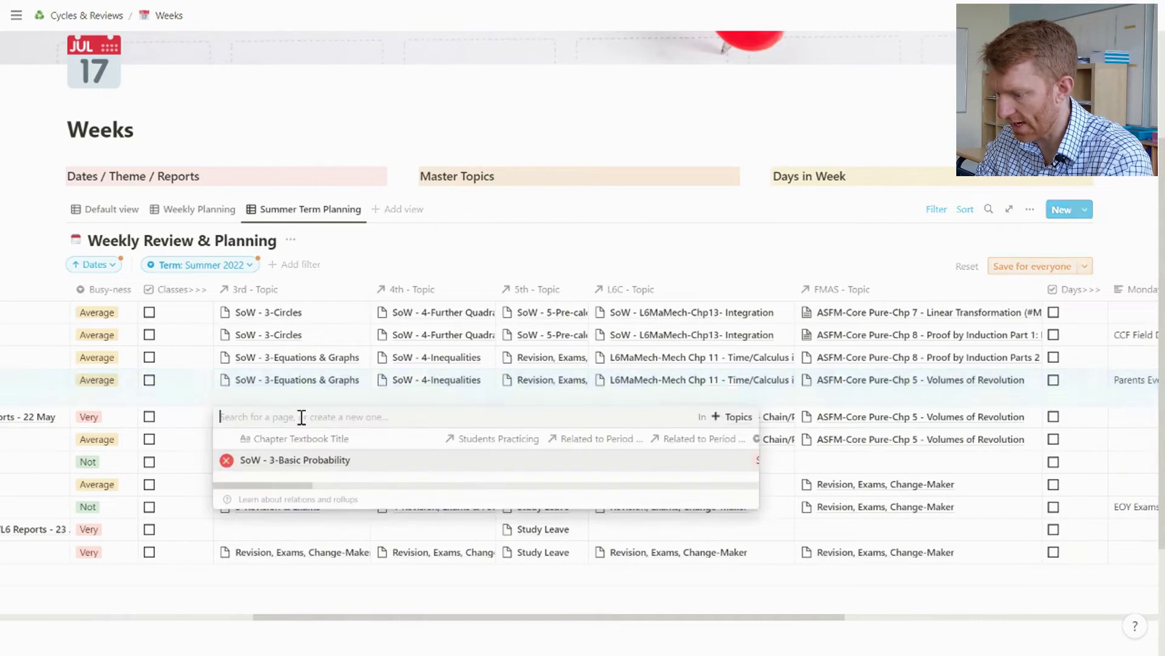
{"action": "left_click", "coordinate": [302, 418]}
Step: Post the comment 'Using XYZ Resources from ... website' on the SoW - 3-Basic Probability page
{"action": "left_click", "coordinate": [300, 466]}
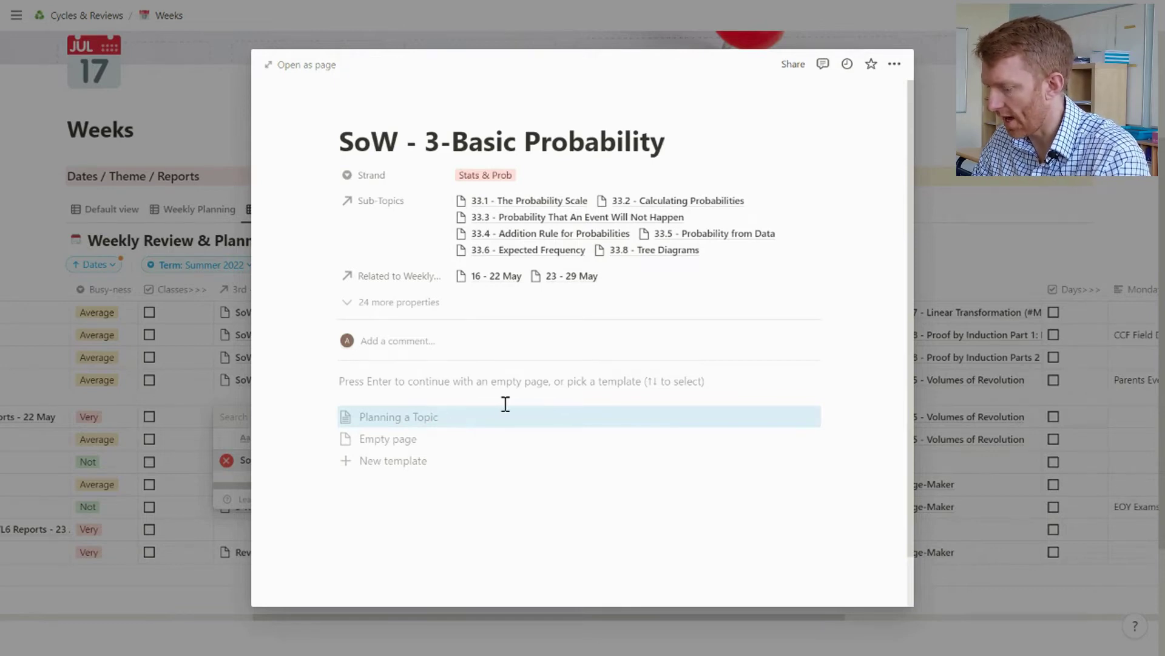
{"action": "left_click", "coordinate": [436, 340]}
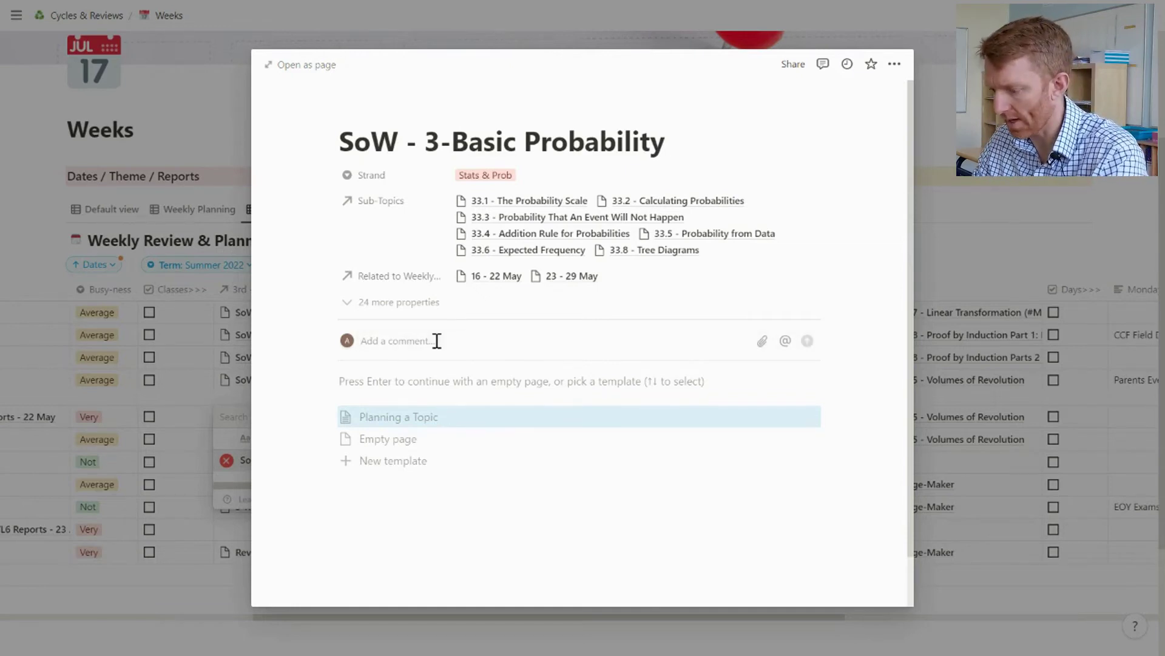
{"action": "type", "text": "M"}
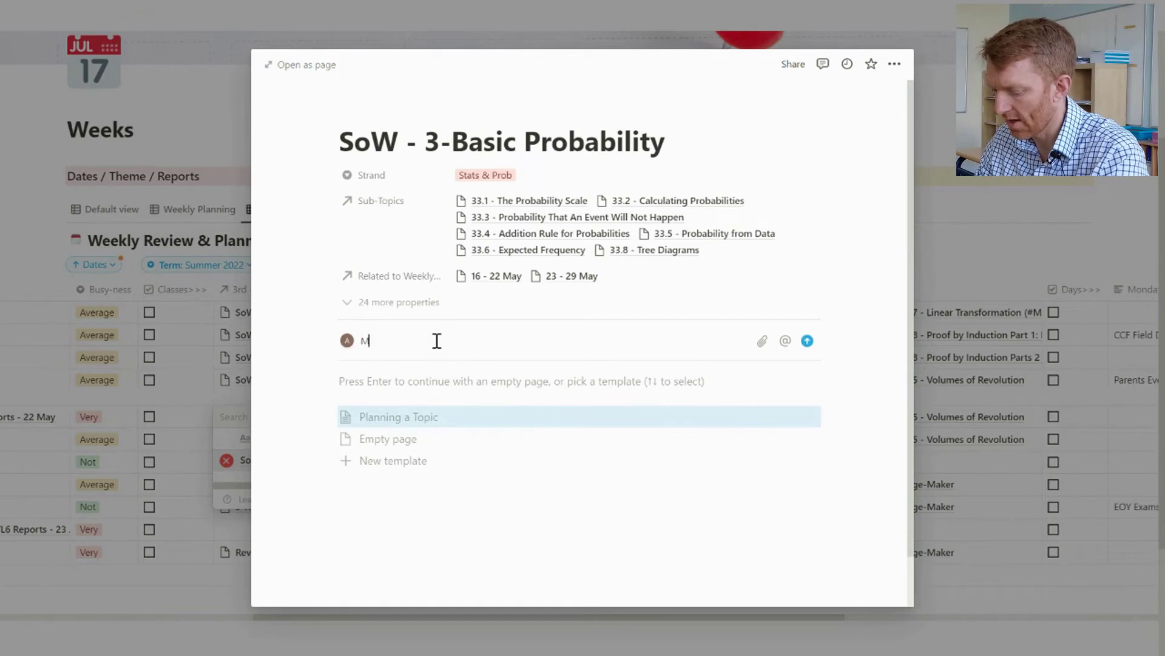
{"action": "key", "text": "BackSpace"}
{"action": "type", "text": "U"}
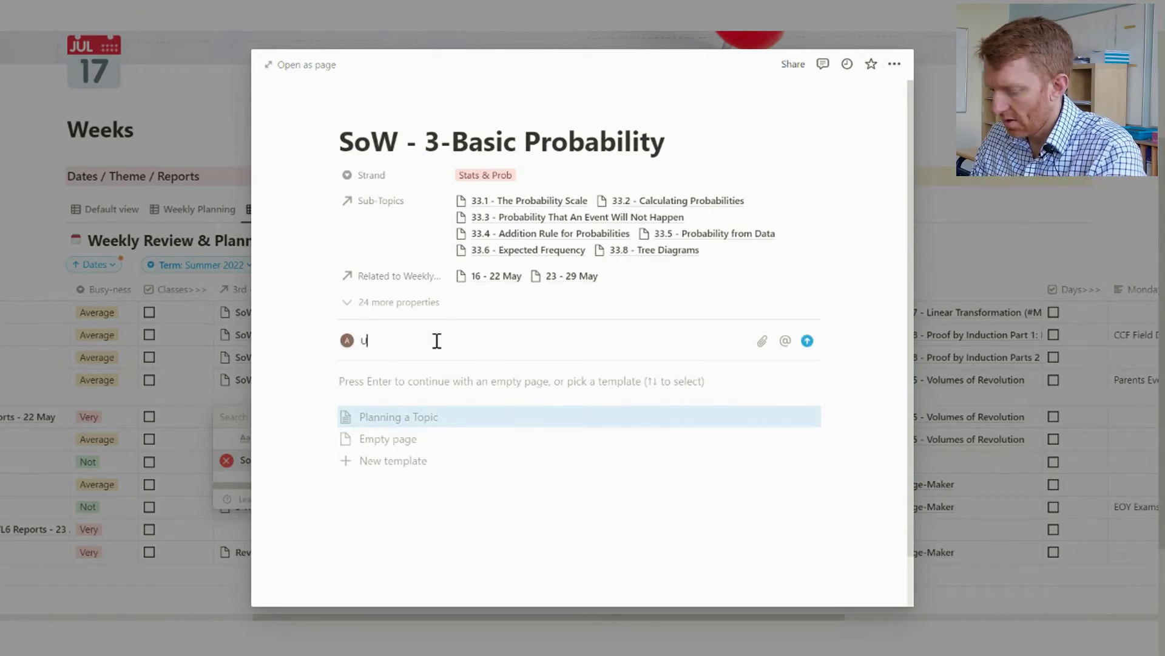
{"action": "type", "text": "sing XYZ"}
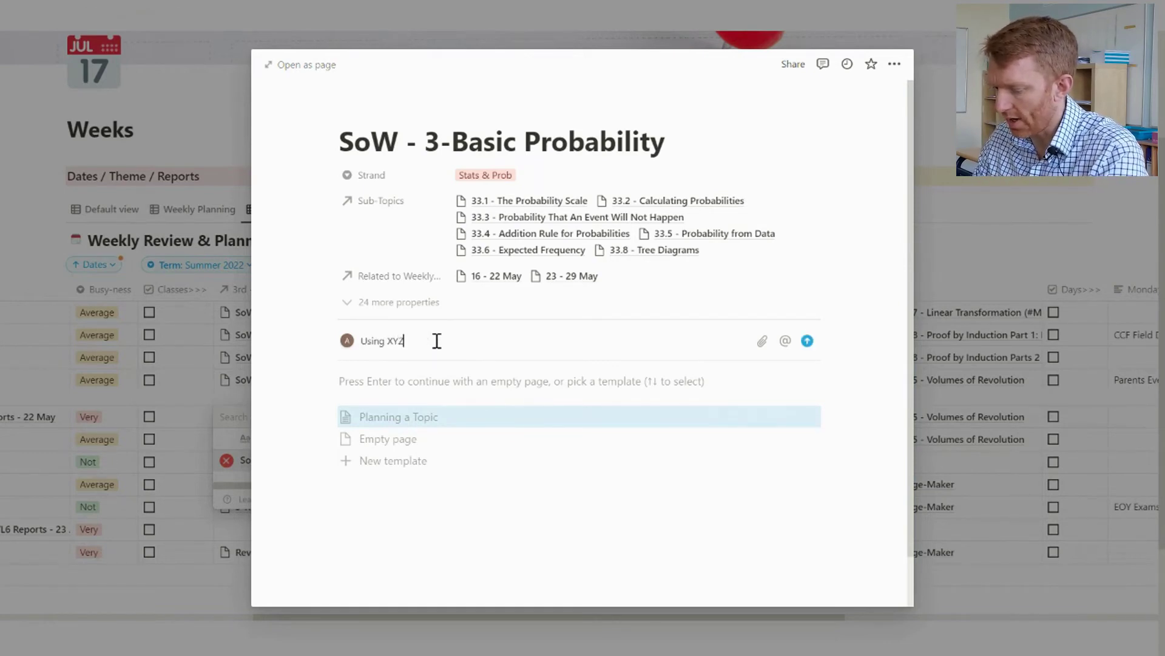
{"action": "type", "text": " Resour"}
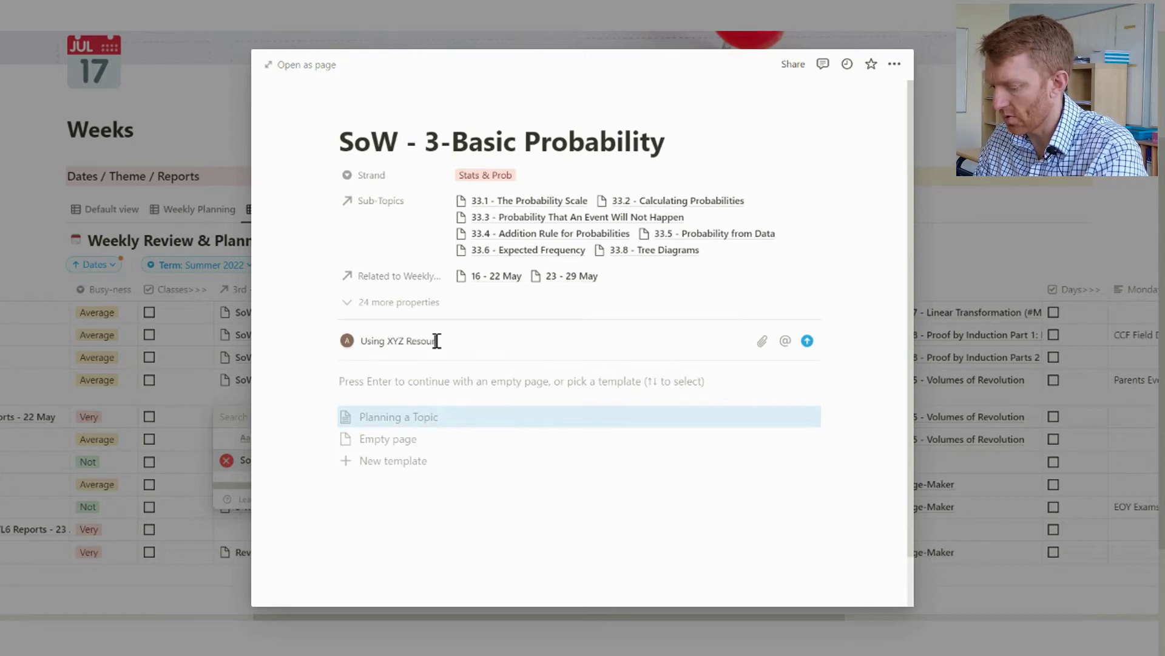
{"action": "type", "text": "ces from "}
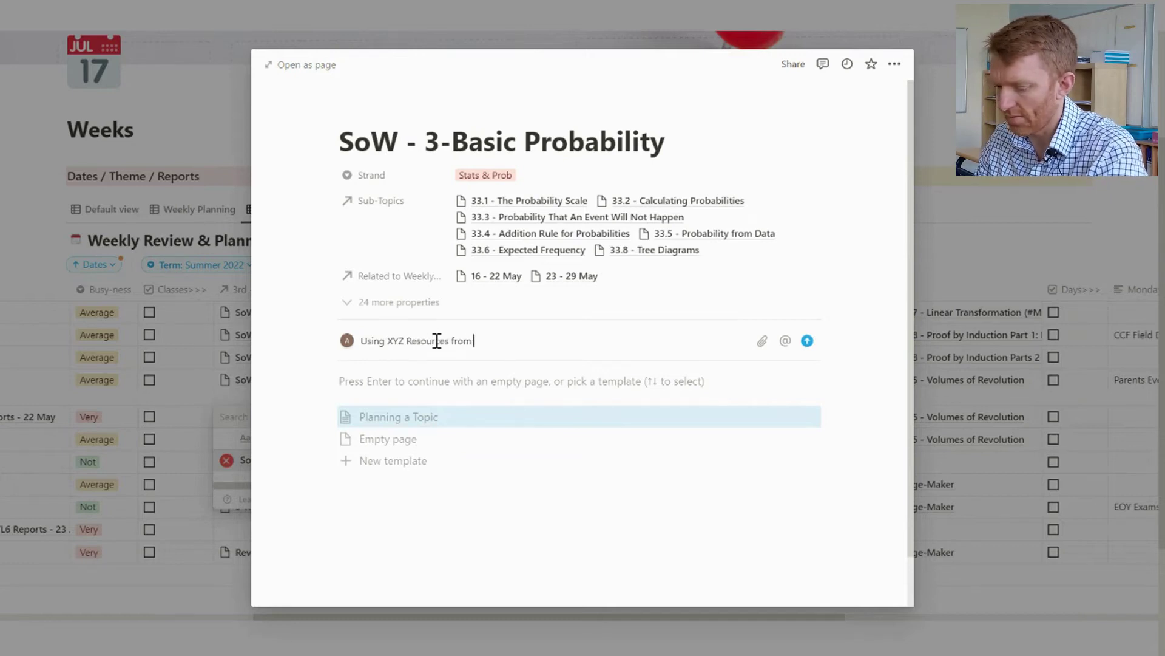
{"action": "type", "text": "..."}
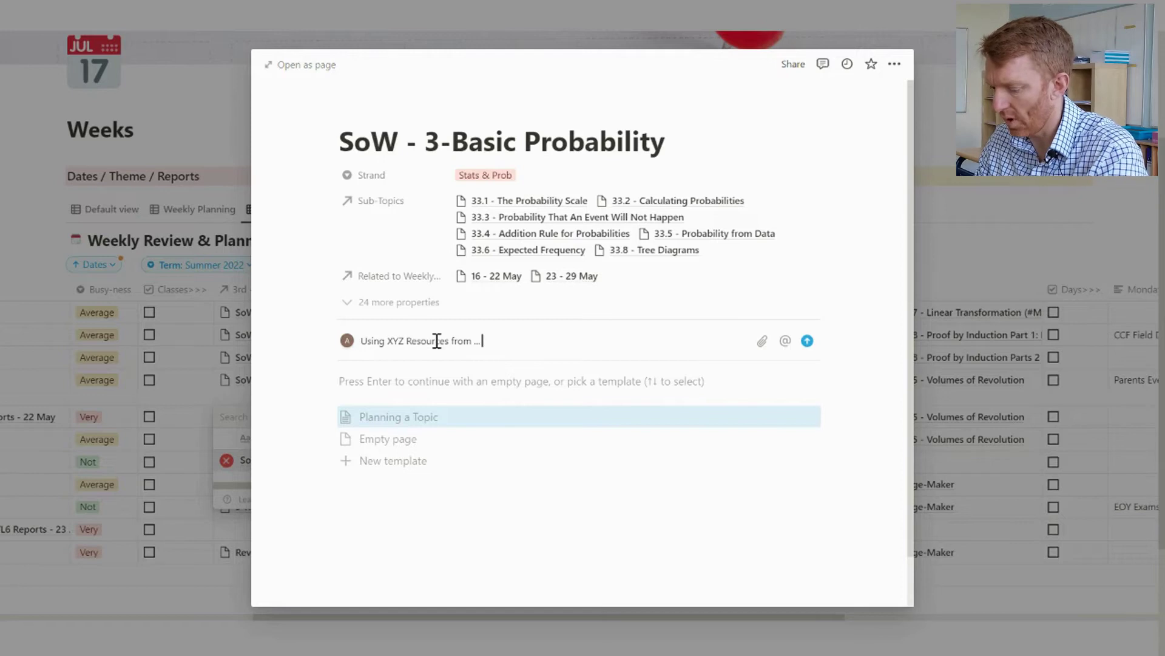
{"action": "type", "text": " website"}
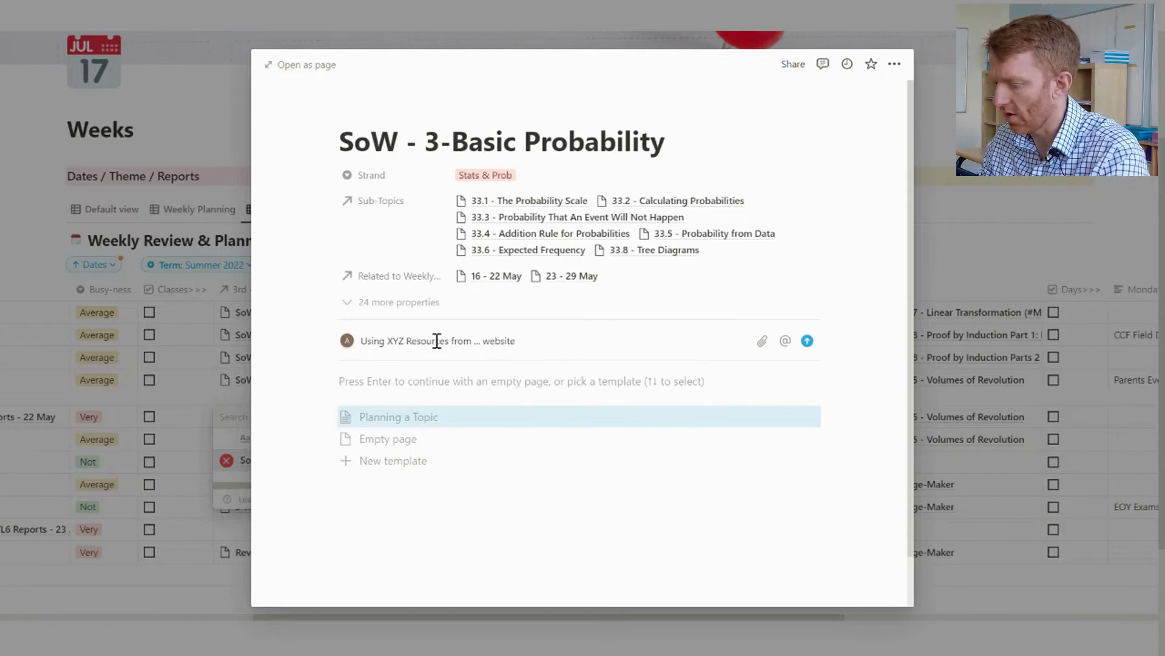
{"action": "key", "text": "Return"}
Step: Reopen the topic page to confirm the comment, then close it and return to the table
{"action": "key", "text": "super+s"}
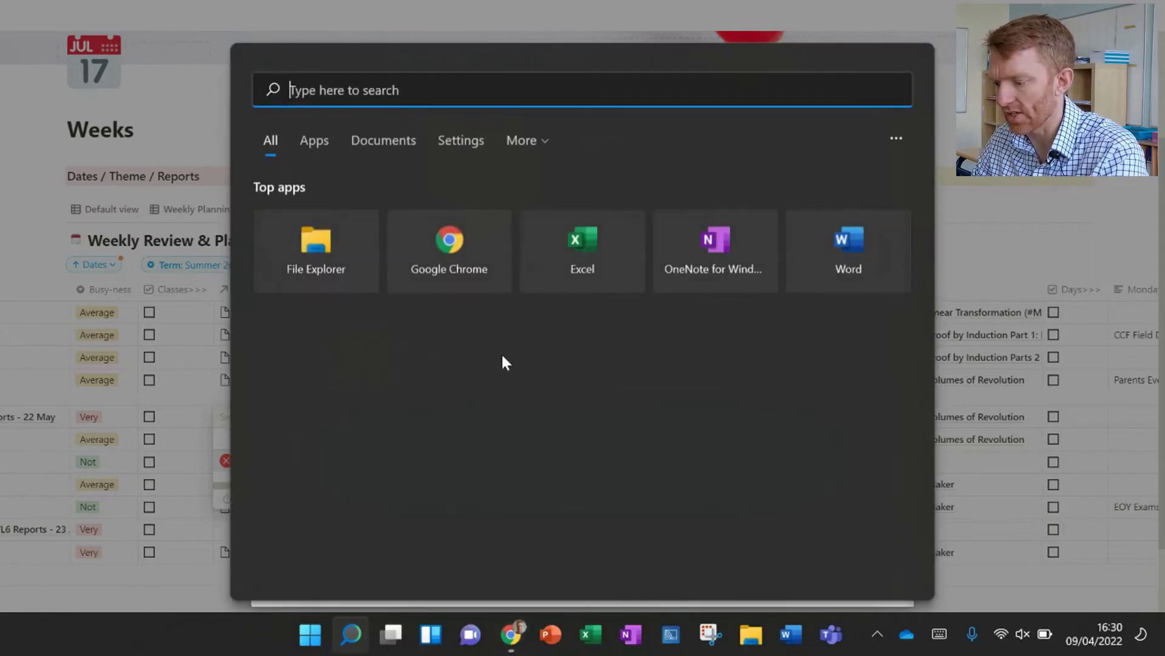
{"action": "key", "text": "Escape"}
{"action": "left_click", "coordinate": [171, 419]}
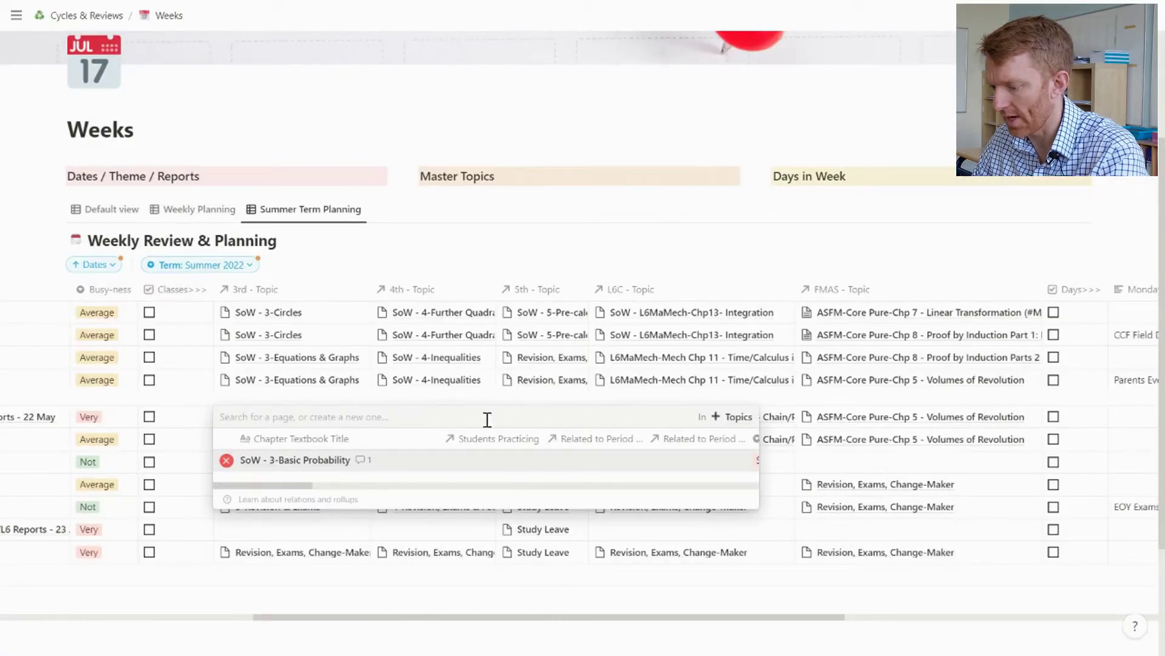
{"action": "left_click", "coordinate": [314, 466]}
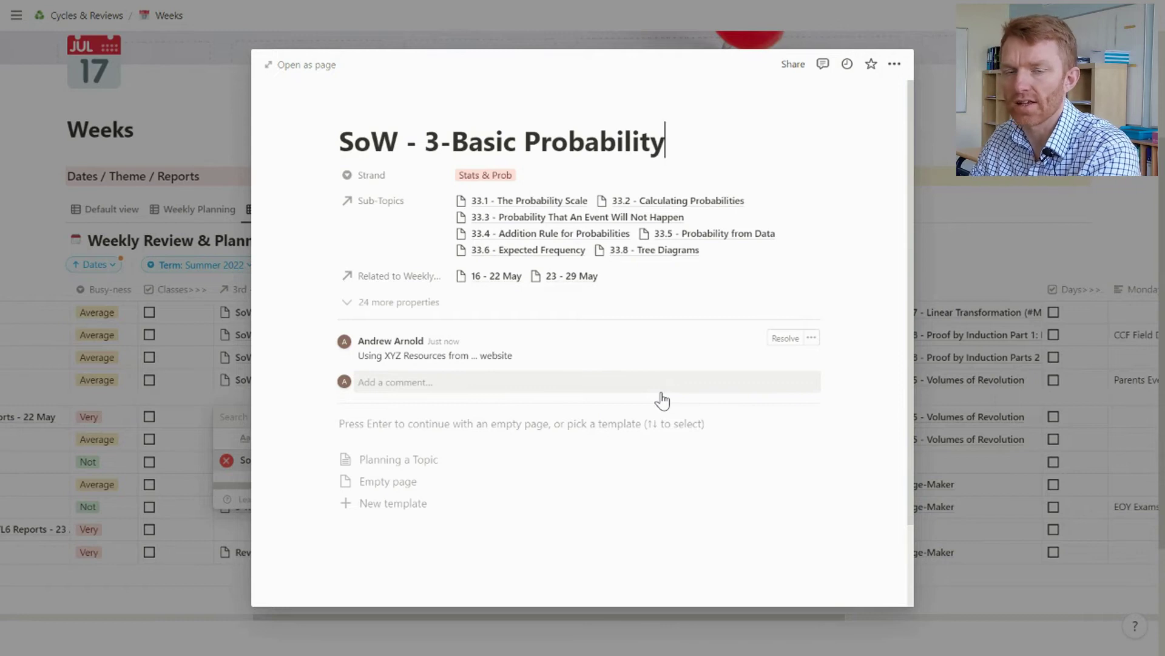
{"action": "left_click", "coordinate": [965, 355]}
{"action": "key", "text": "Escape"}
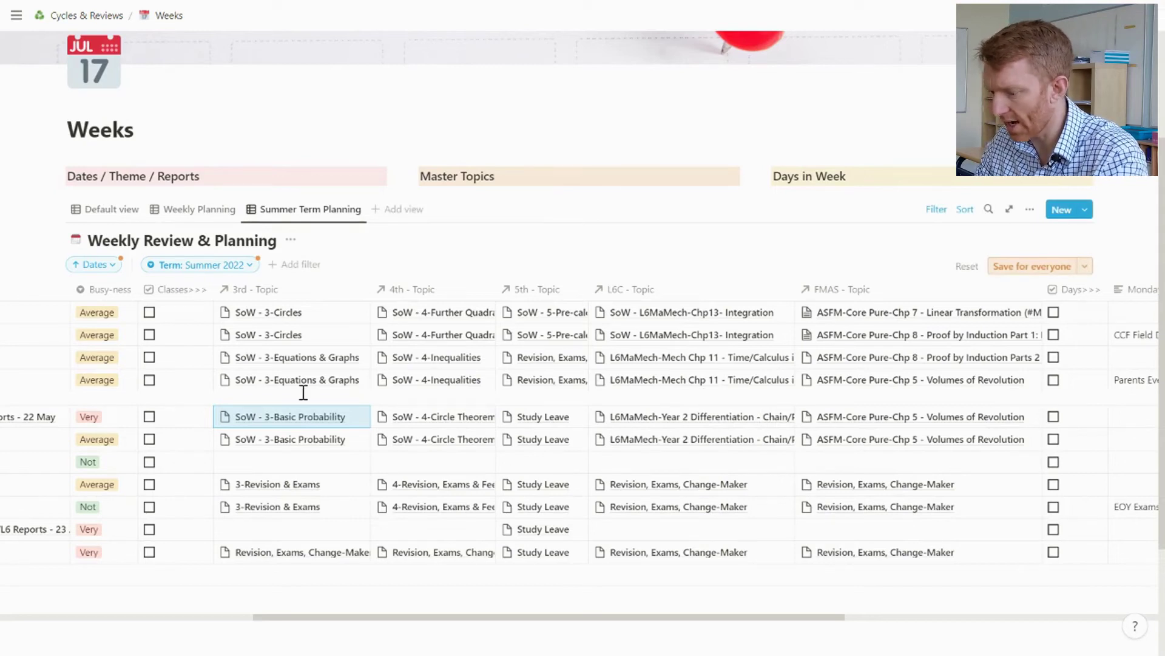
{"action": "scroll", "coordinate": [287, 424], "scroll_direction": "left", "scroll_amount": 3}
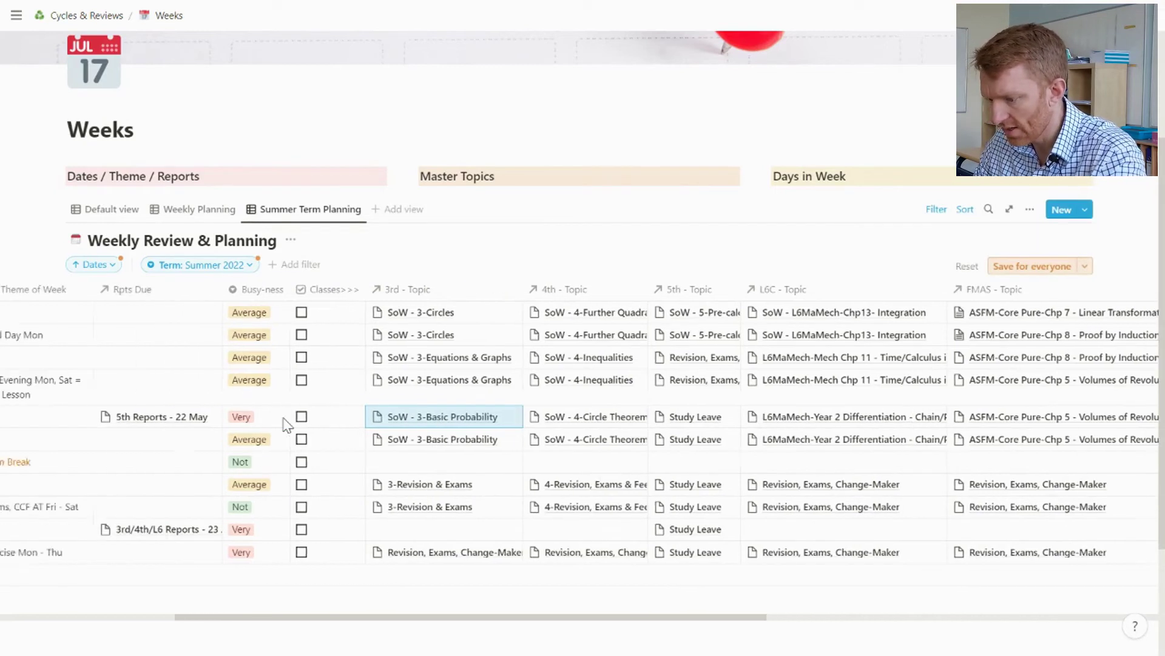
{"action": "scroll", "coordinate": [287, 424], "scroll_direction": "left", "scroll_amount": 5}
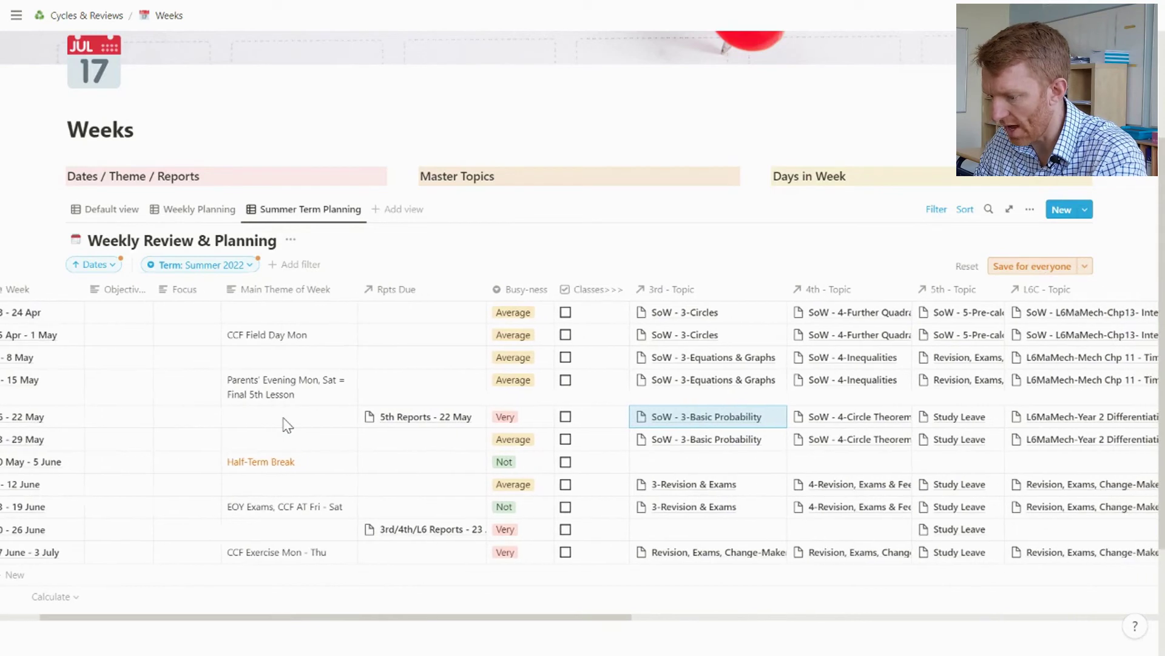
{"action": "scroll", "coordinate": [287, 424], "scroll_direction": "right", "scroll_amount": 6}
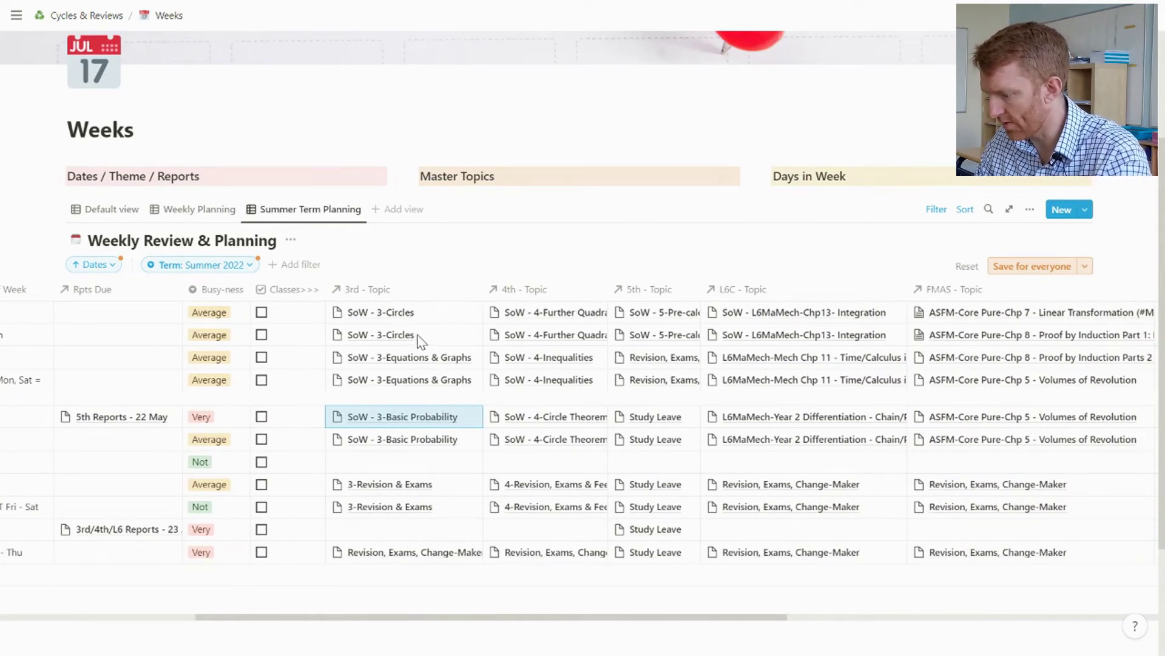
{"action": "scroll", "coordinate": [695, 356], "scroll_direction": "right", "scroll_amount": 3}
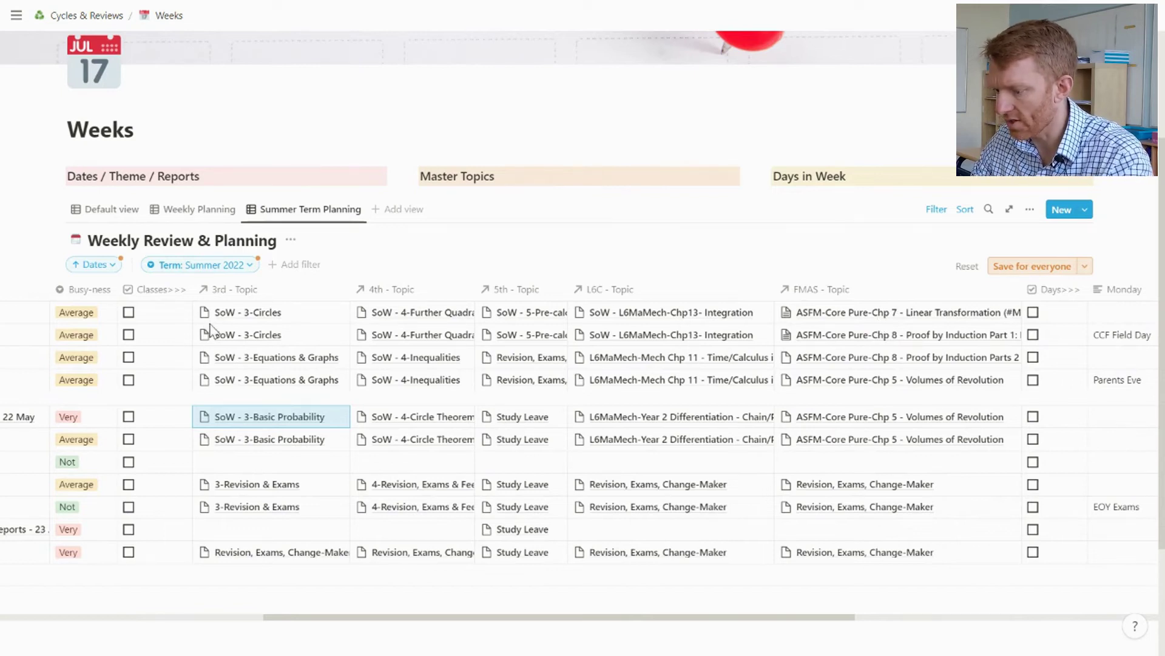
{"action": "left_click_drag", "start_coordinate": [165, 316], "coordinate": [869, 314]}
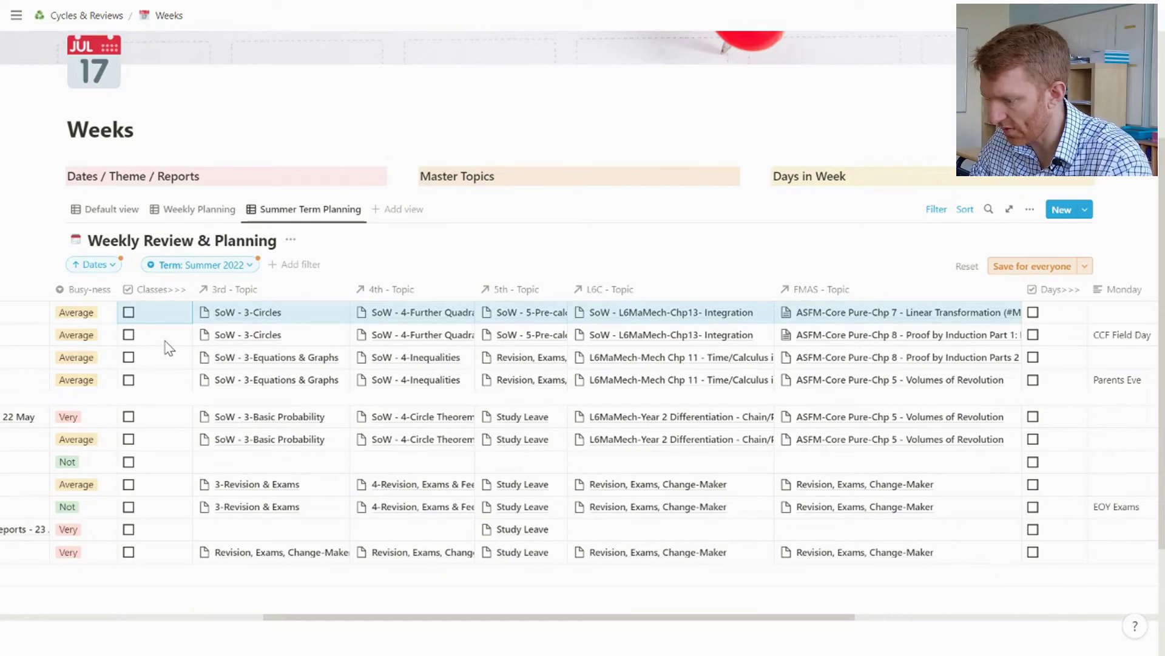
{"action": "left_click_drag", "start_coordinate": [165, 341], "coordinate": [867, 342]}
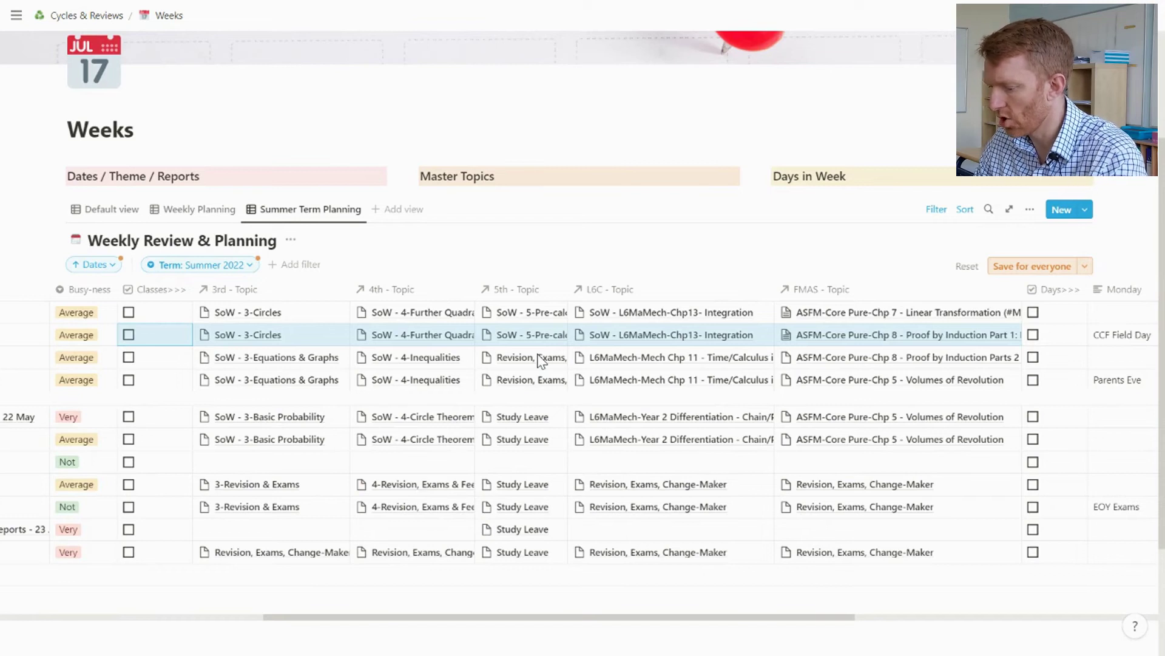
{"action": "scroll", "coordinate": [541, 360], "scroll_direction": "left", "scroll_amount": 6}
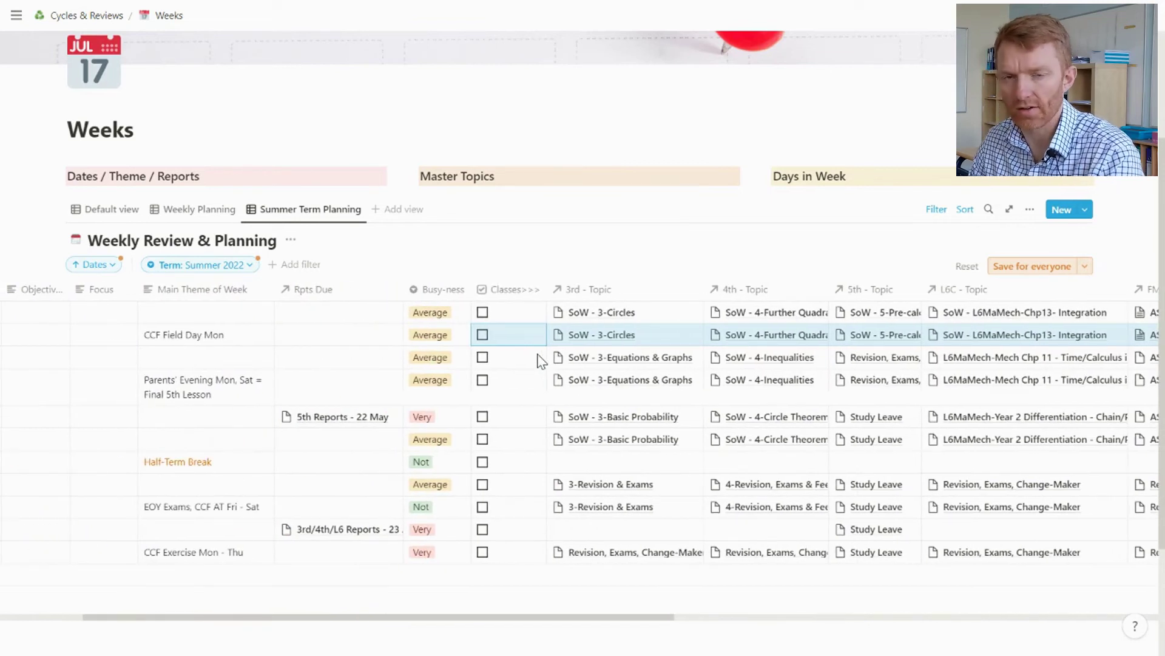
{"action": "scroll", "coordinate": [541, 360], "scroll_direction": "right", "scroll_amount": 5}
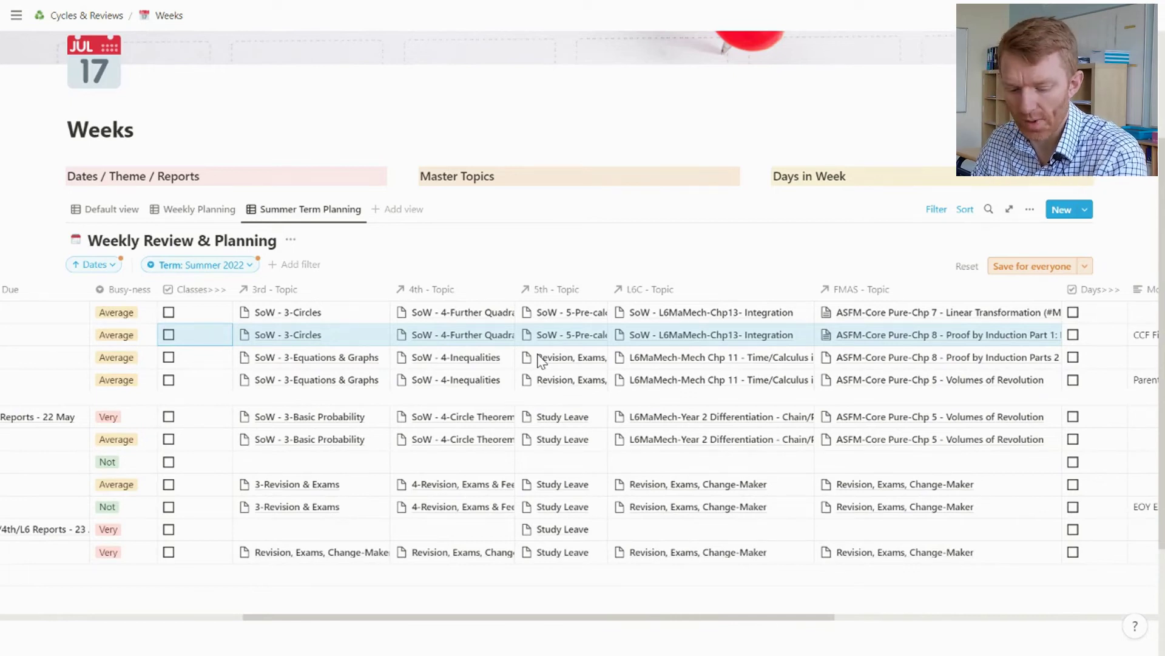
{"action": "scroll", "coordinate": [541, 360], "scroll_direction": "right", "scroll_amount": 8}
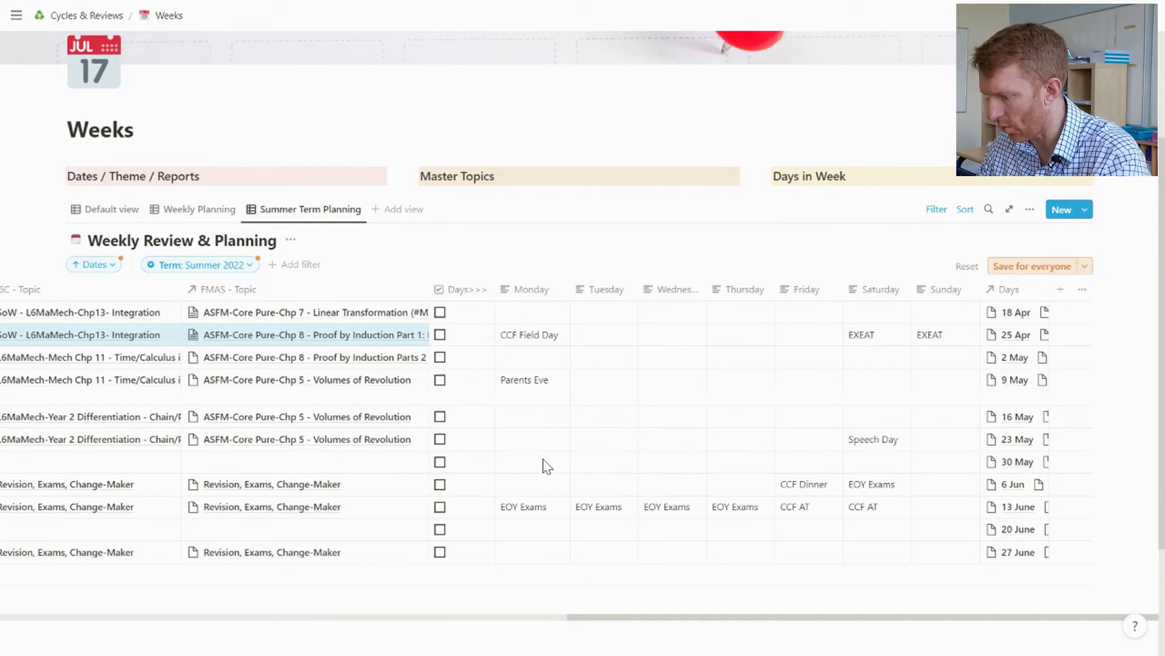
Step: Enter 'Half-Term' in the Monday cell of the 30 May week
{"action": "left_click", "coordinate": [545, 462]}
{"action": "type", "text": "Half"}
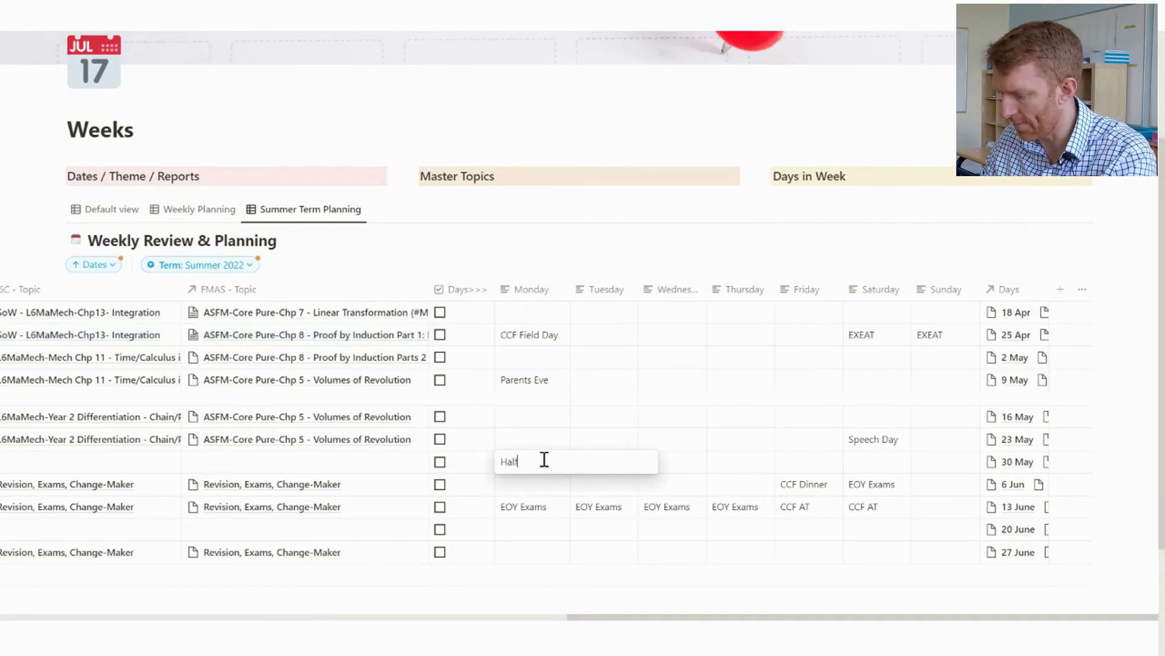
{"action": "type", "text": "-Term"}
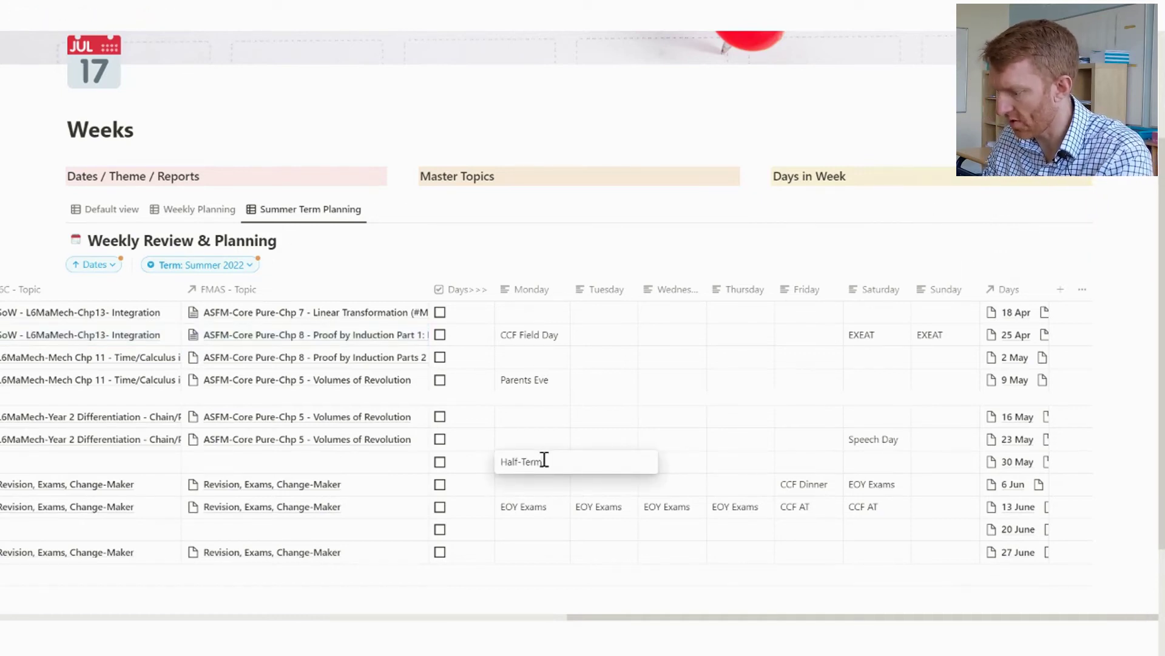
{"action": "key", "text": "Escape"}
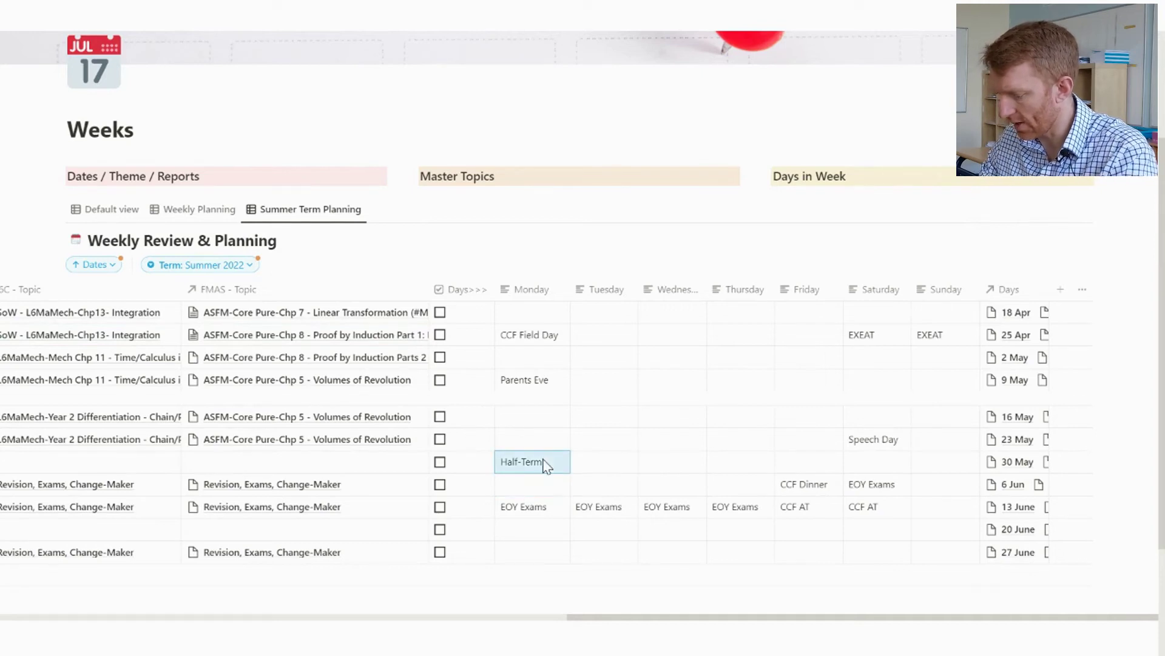
Step: Copy Half-Term into Tuesday through Sunday of that week and widen the Days column
{"action": "key", "text": "Right"}
{"action": "type", "text": "Half-Term"}
{"action": "key", "text": "Right"}
{"action": "key", "text": "ctrl+v"}
{"action": "key", "text": "Right"}
{"action": "key", "text": "ctrl+v"}
{"action": "key", "text": "Right"}
{"action": "type", "text": "Half-Term"}
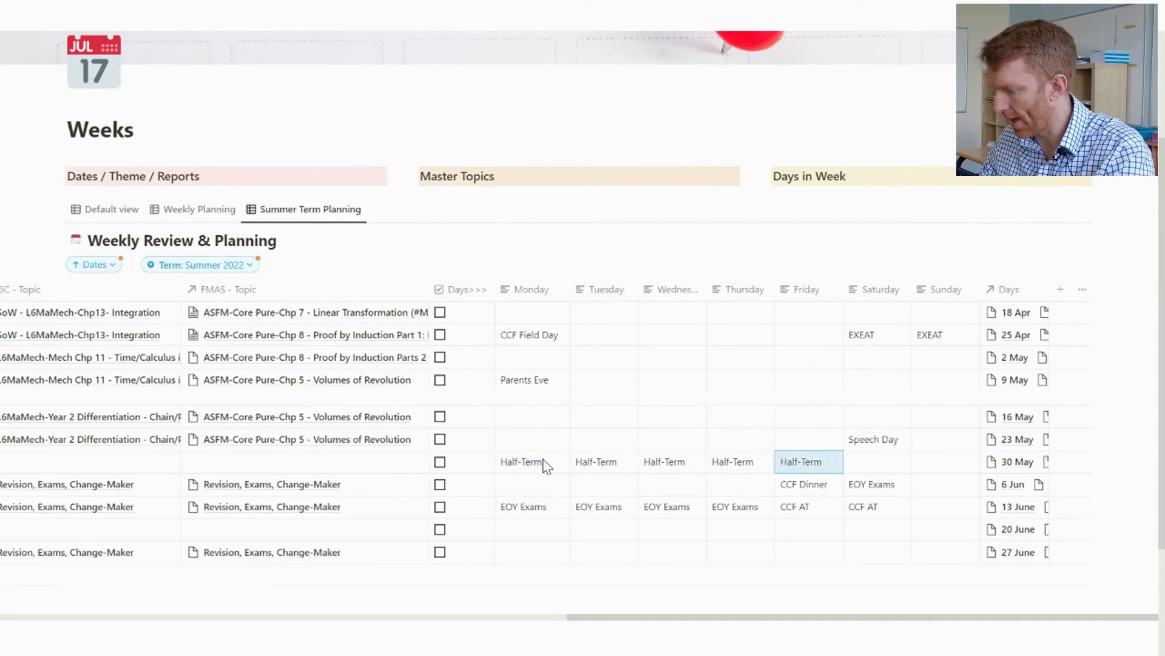
{"action": "key", "text": "Right"}
{"action": "type", "text": "Half-Term"}
{"action": "key", "text": "Right"}
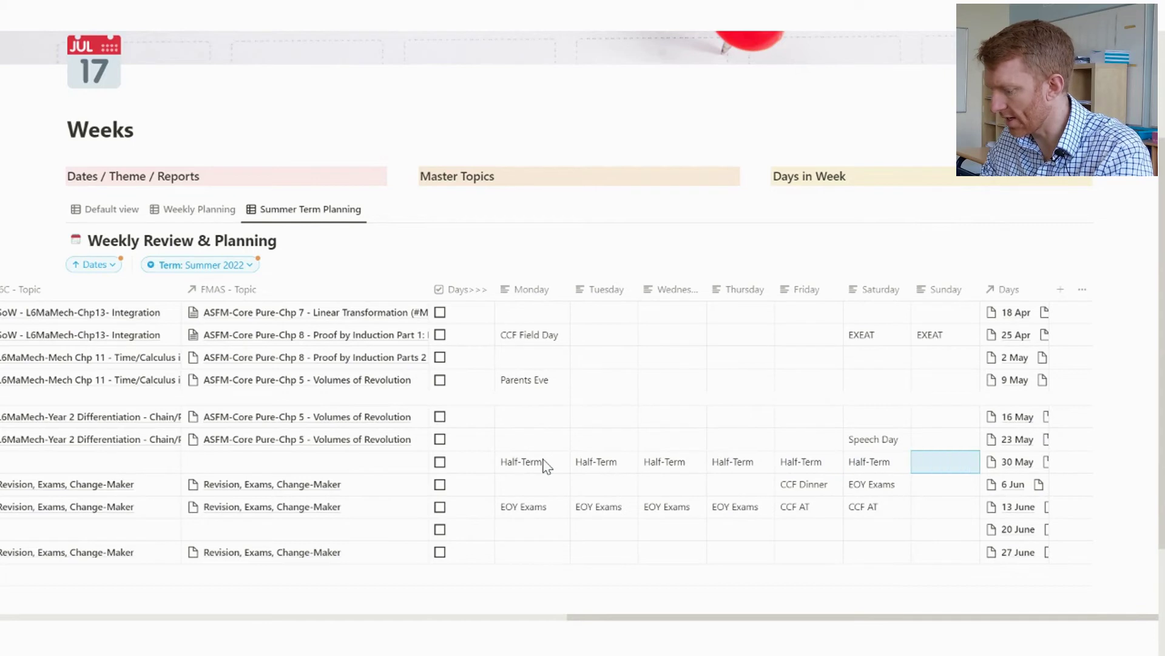
{"action": "type", "text": "Half-Term"}
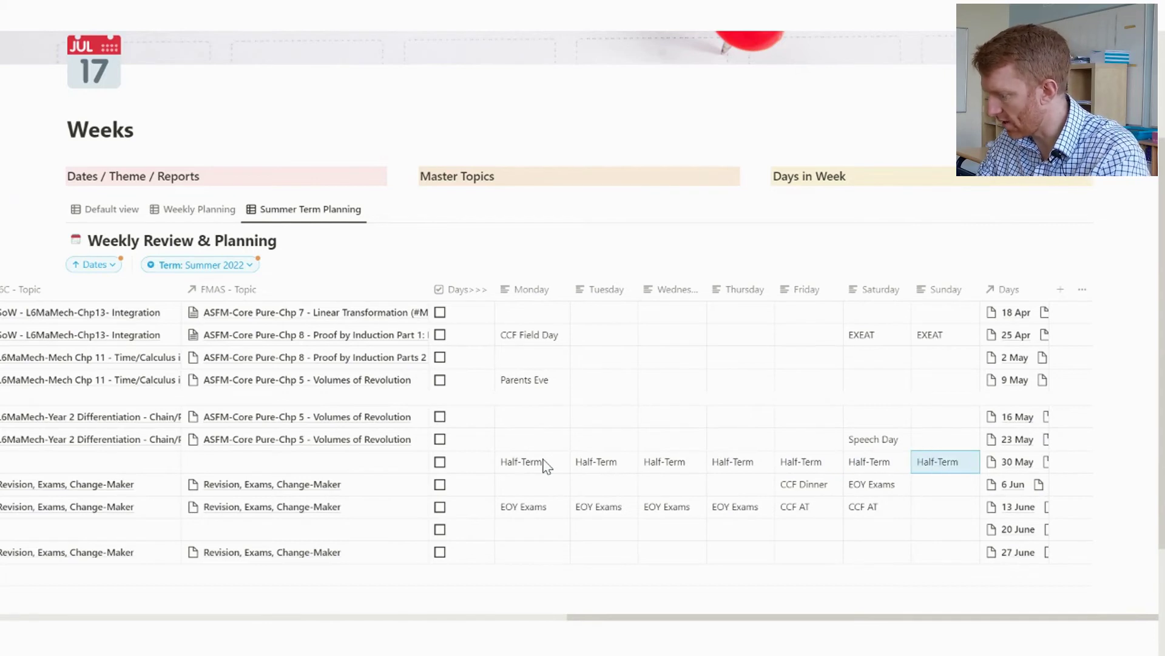
{"action": "left_click", "coordinate": [827, 386]}
{"action": "left_click_drag", "start_coordinate": [1050, 289], "coordinate": [1125, 287]}
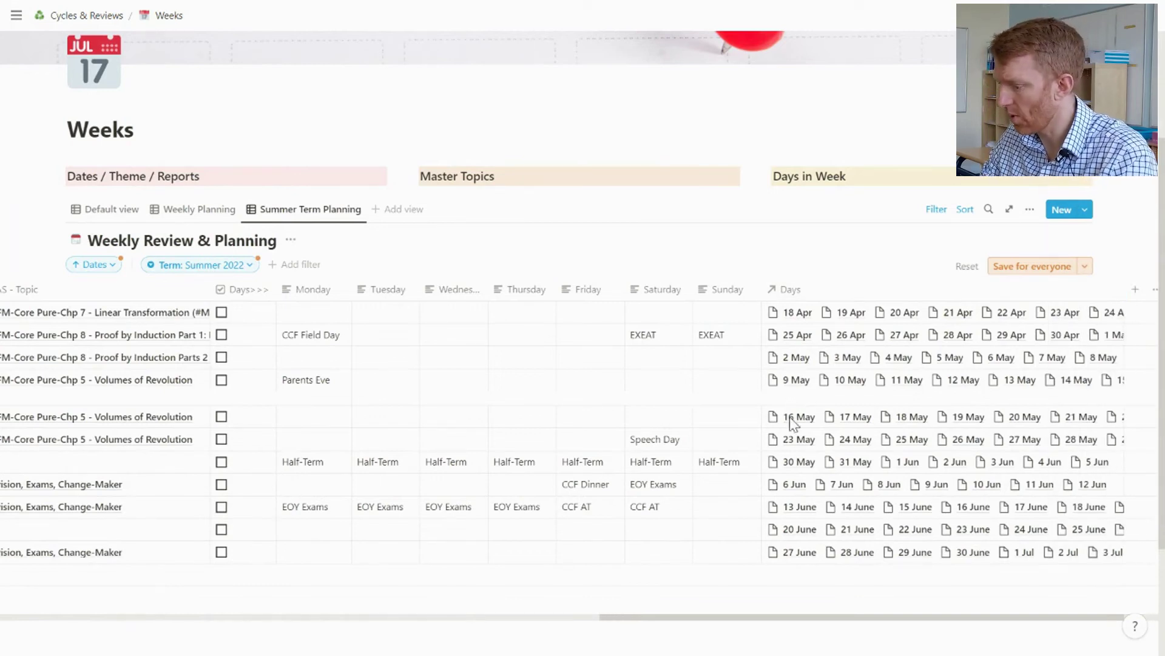
{"action": "left_click", "coordinate": [800, 379]}
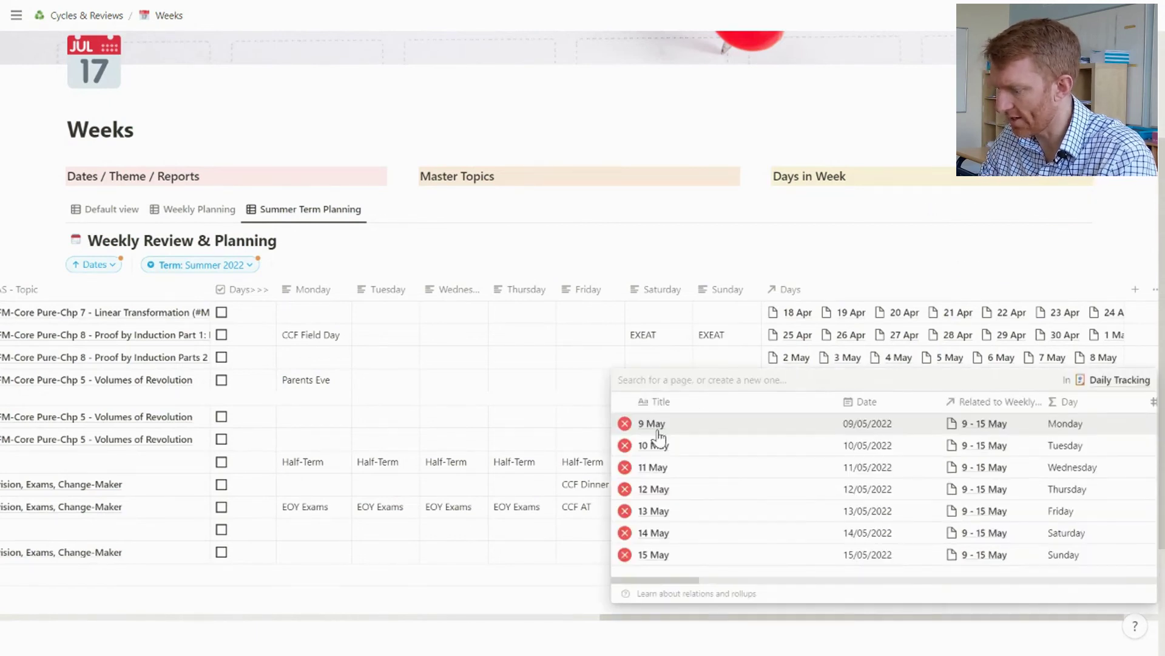
{"action": "left_click", "coordinate": [655, 424]}
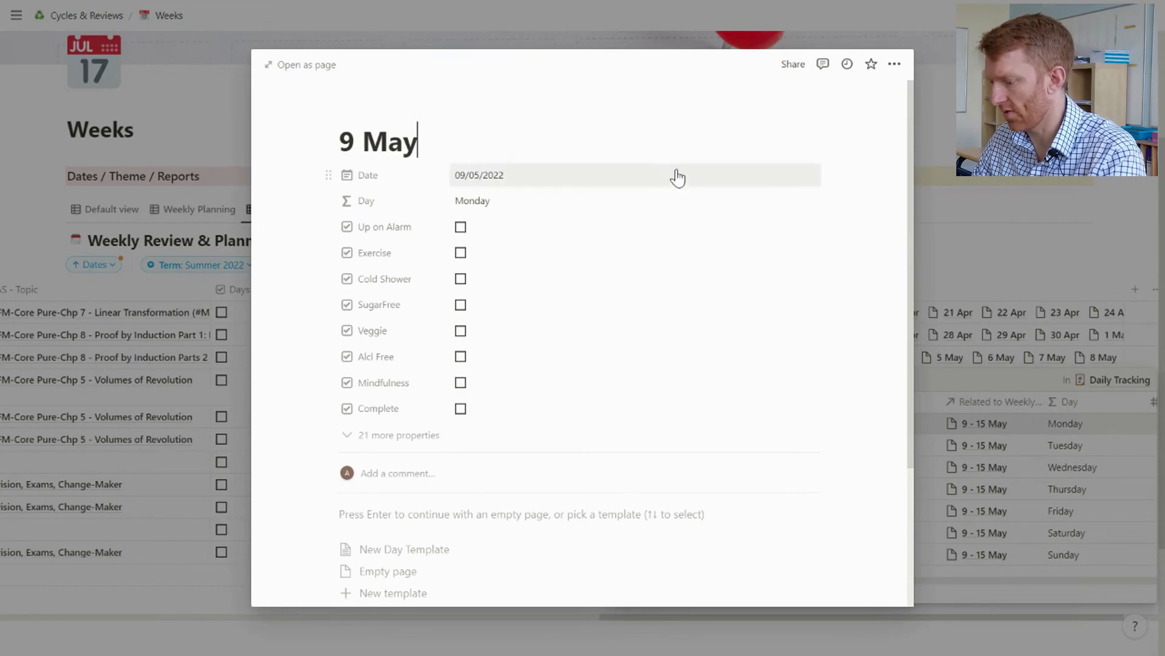
{"action": "left_click", "coordinate": [971, 226]}
{"action": "left_click", "coordinate": [903, 255]}
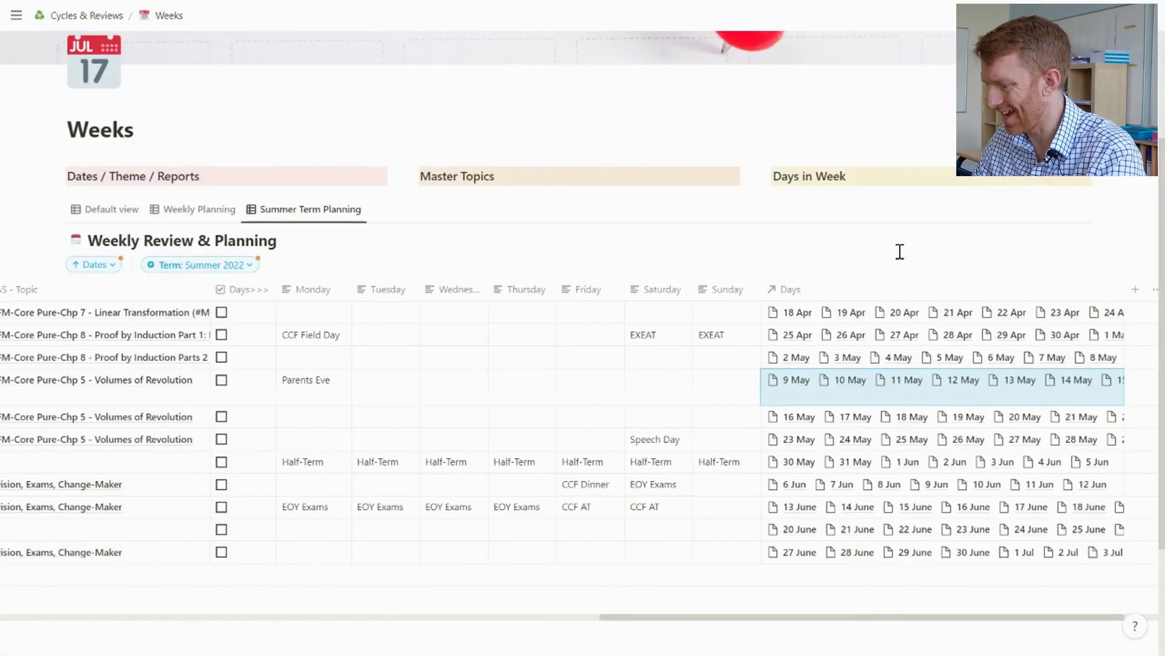
{"action": "scroll", "coordinate": [626, 381], "scroll_direction": "right", "scroll_amount": 2}
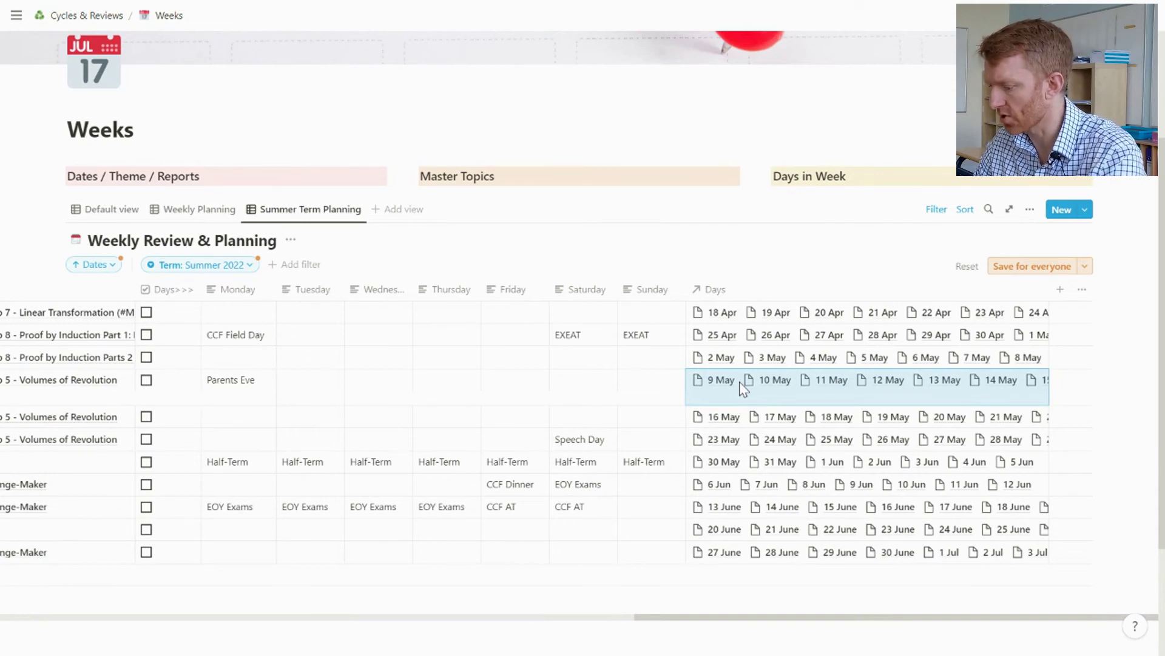
Step: Shrink the Days column so each week row shows only its first linked date
{"action": "scroll", "coordinate": [742, 389], "scroll_direction": "left", "scroll_amount": 3}
{"action": "scroll", "coordinate": [742, 388], "scroll_direction": "left", "scroll_amount": 15}
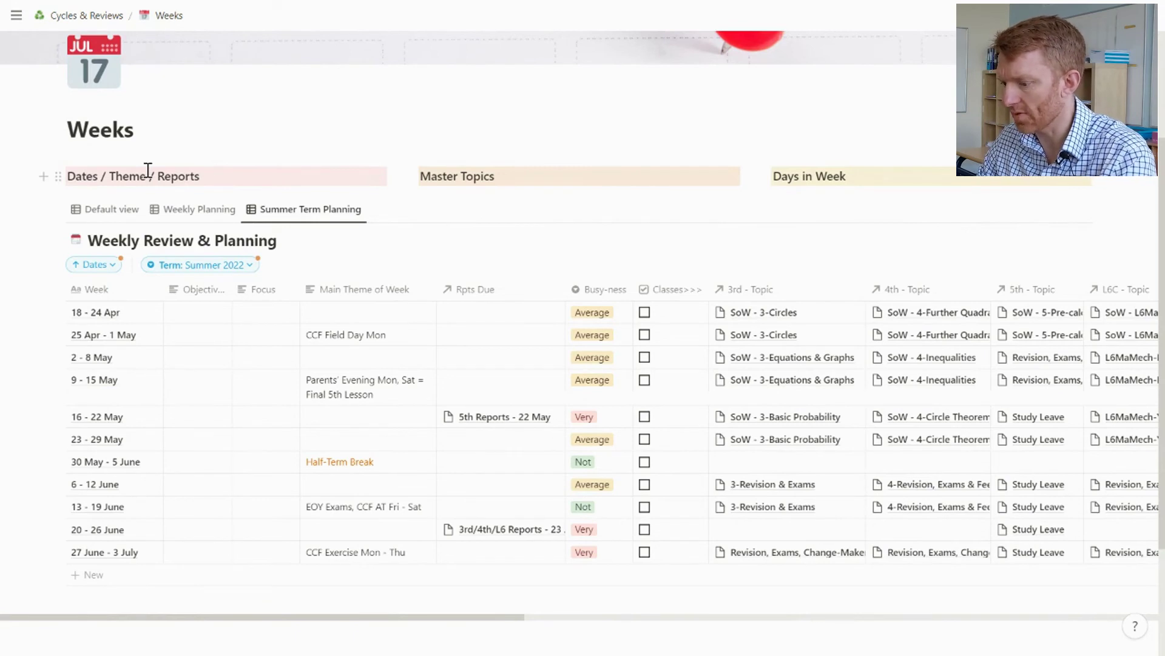
{"action": "scroll", "coordinate": [251, 357], "scroll_direction": "right", "scroll_amount": 2}
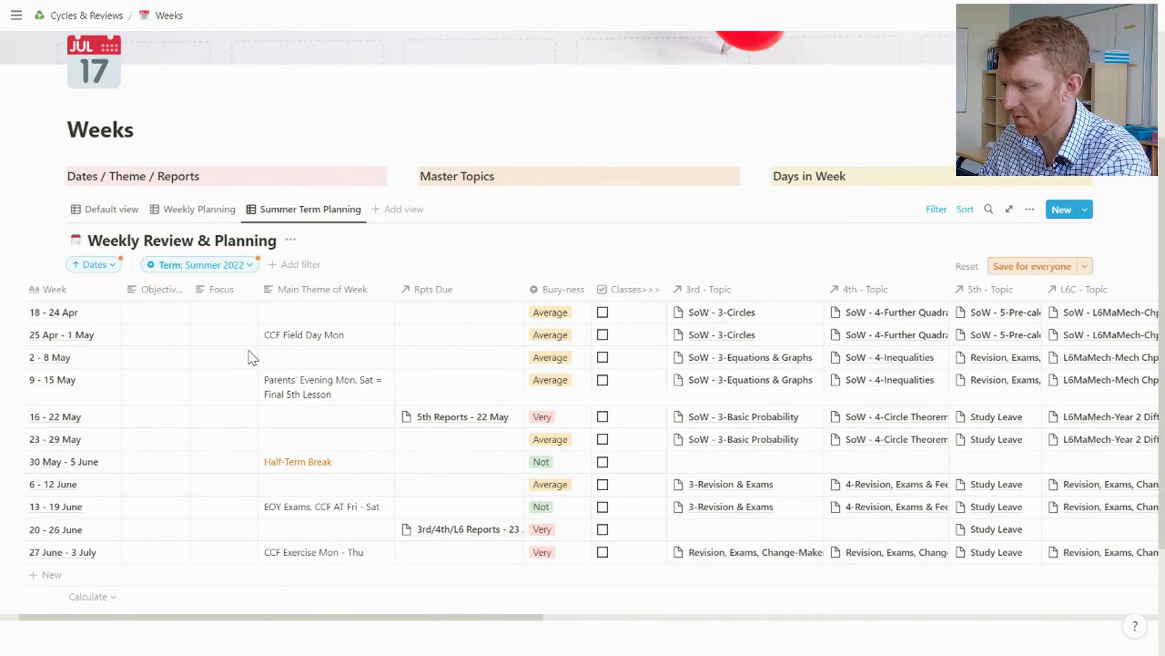
{"action": "left_click", "coordinate": [251, 357]}
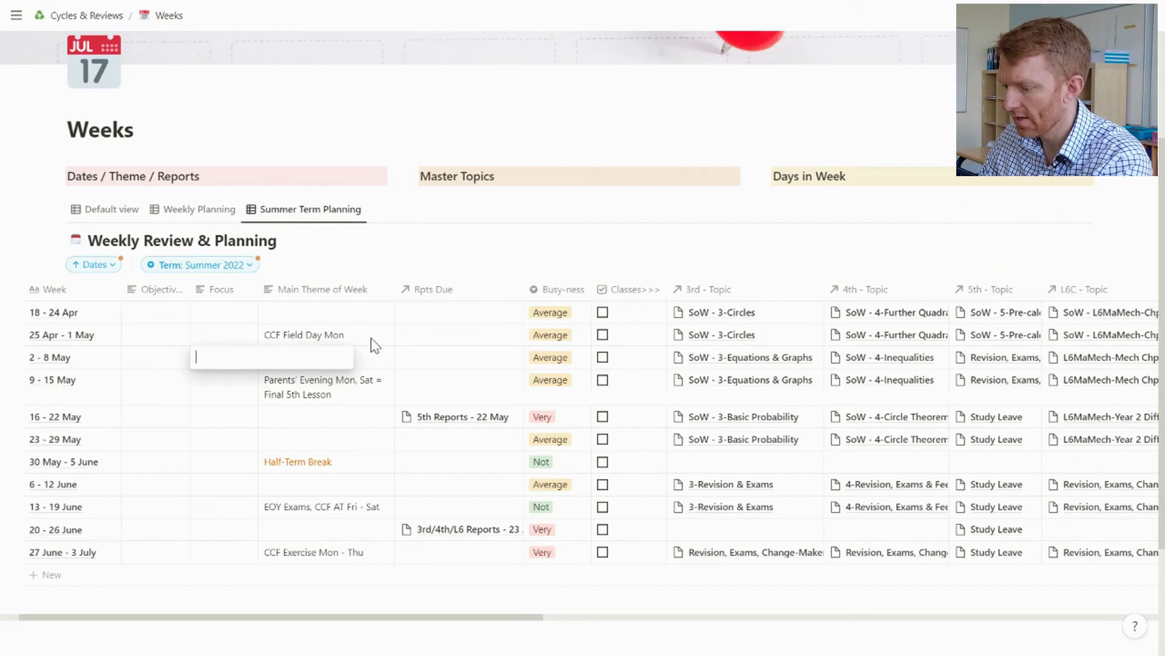
{"action": "key", "text": "Escape"}
{"action": "scroll", "coordinate": [380, 344], "scroll_direction": "right", "scroll_amount": 10}
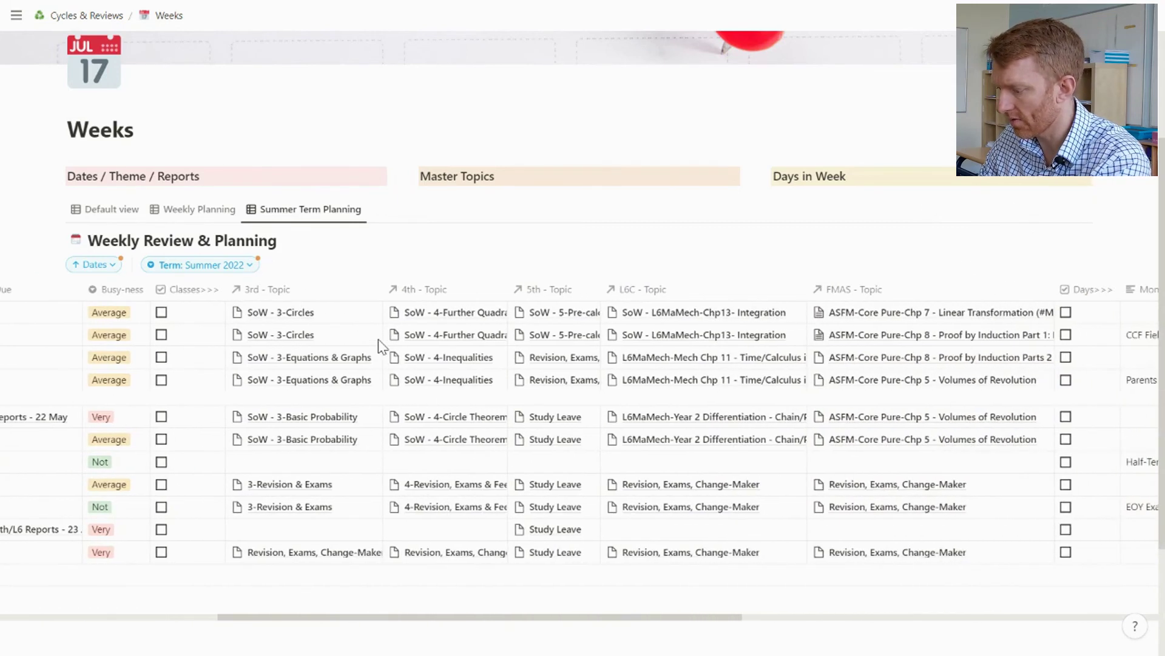
{"action": "scroll", "coordinate": [378, 340], "scroll_direction": "right", "scroll_amount": 12}
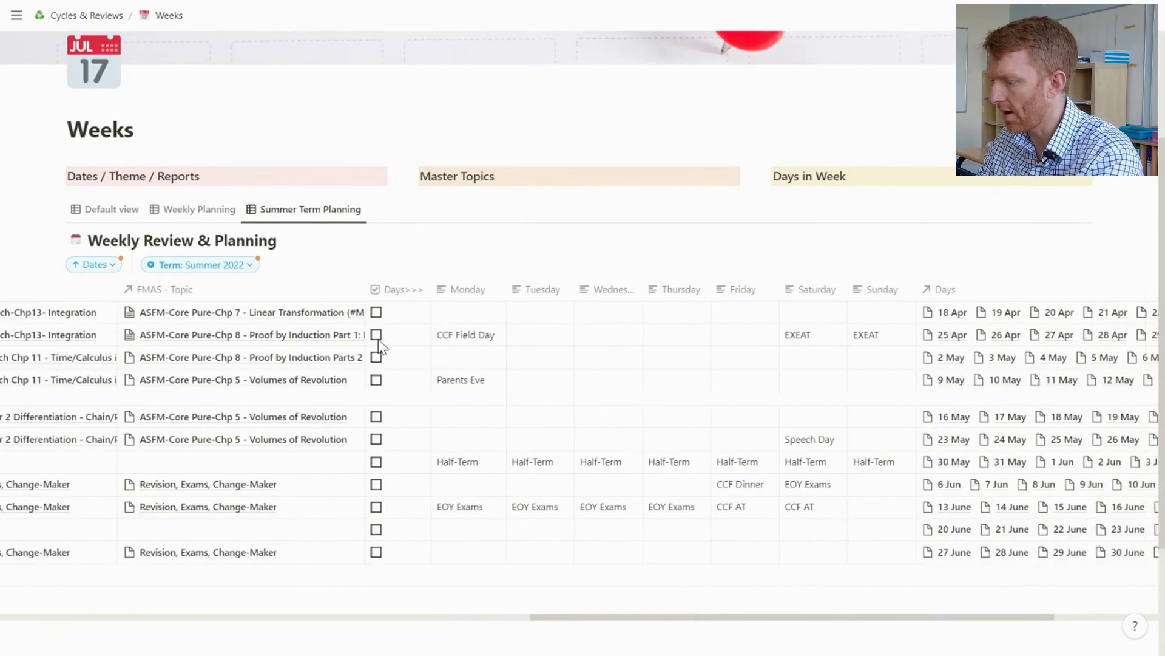
{"action": "scroll", "coordinate": [380, 346], "scroll_direction": "right", "scroll_amount": 6}
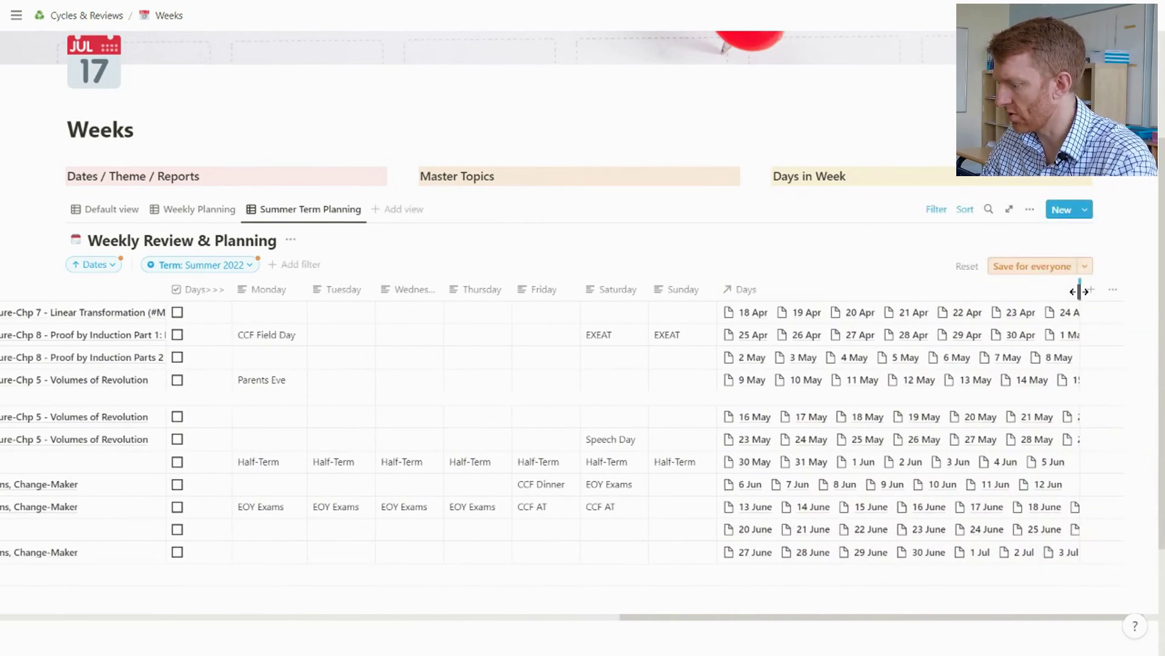
{"action": "left_click_drag", "start_coordinate": [1080, 291], "coordinate": [765, 300]}
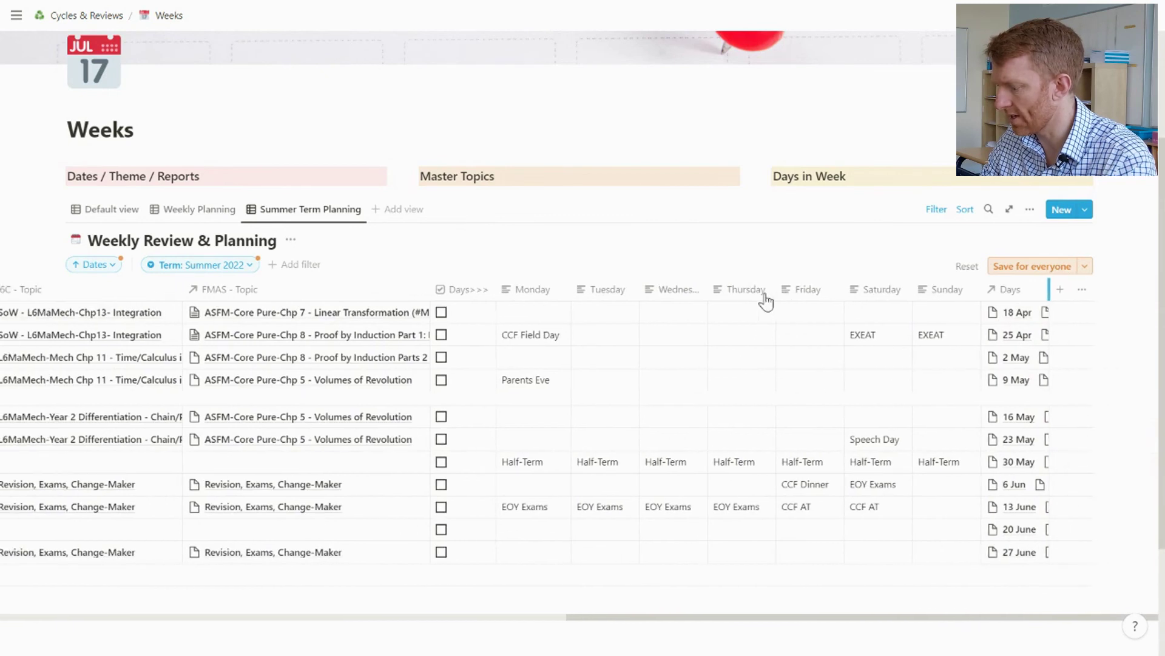
{"action": "scroll", "coordinate": [600, 384], "scroll_direction": "left", "scroll_amount": 10}
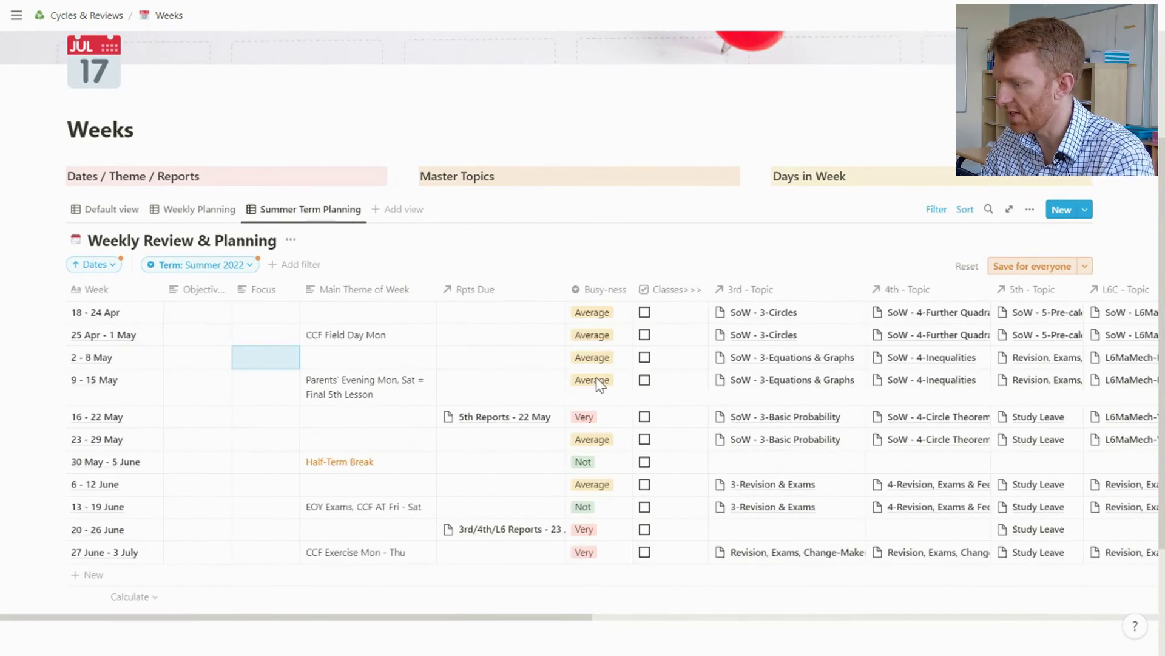
{"action": "scroll", "coordinate": [600, 384], "scroll_direction": "up", "scroll_amount": 3}
{"action": "scroll", "coordinate": [599, 381], "scroll_direction": "up", "scroll_amount": 1}
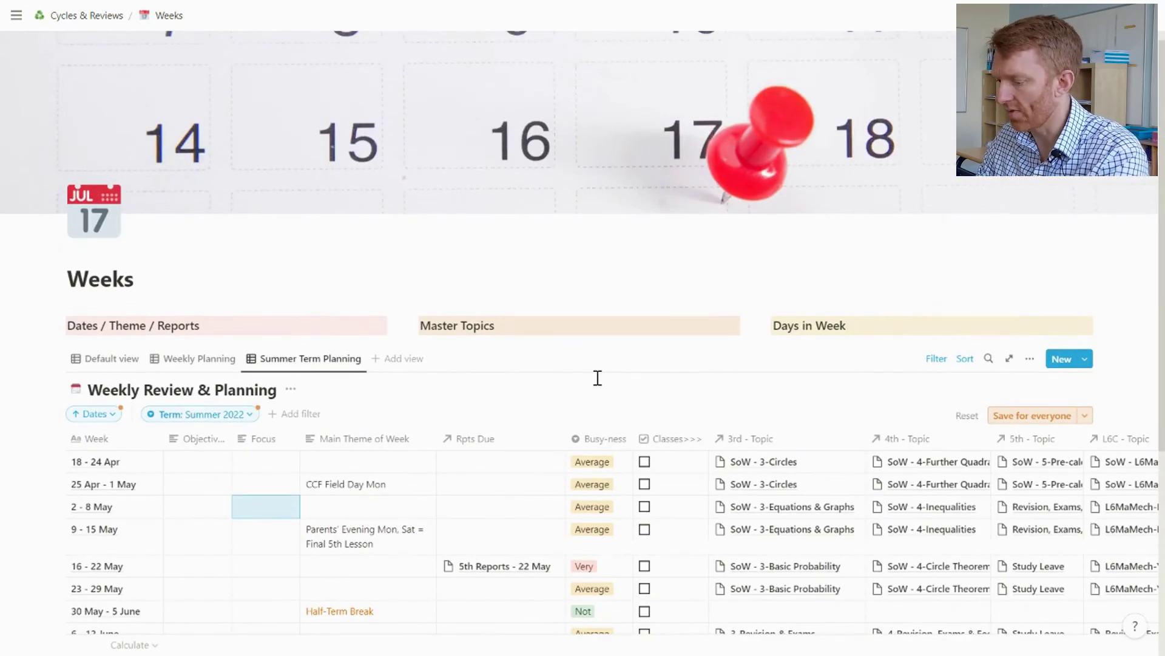